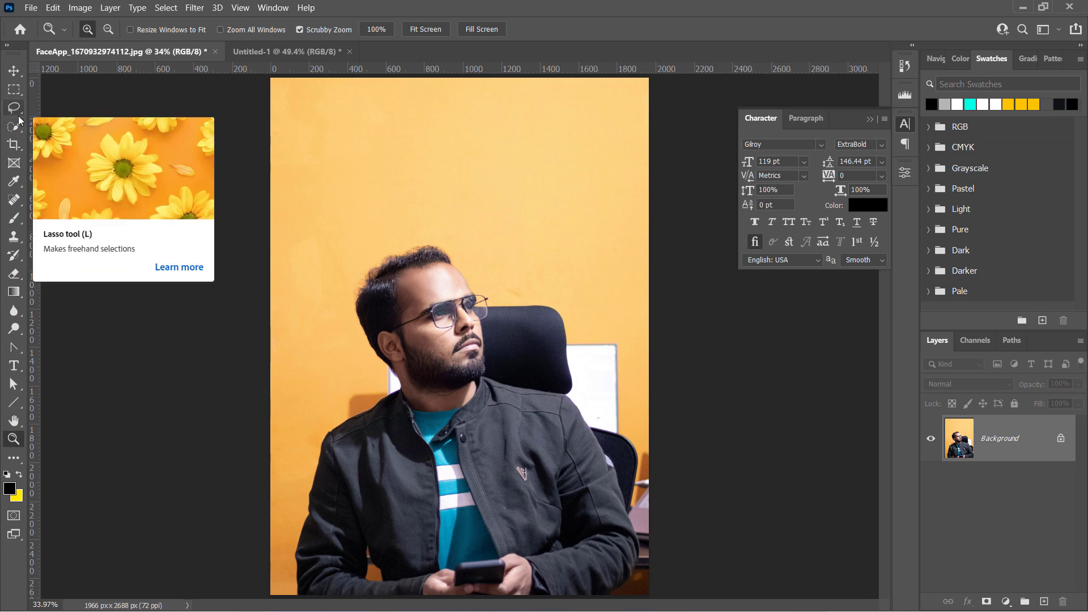
Step: Select the man, refine the edges in Select and Mask, and output to a new layer
click(17, 125)
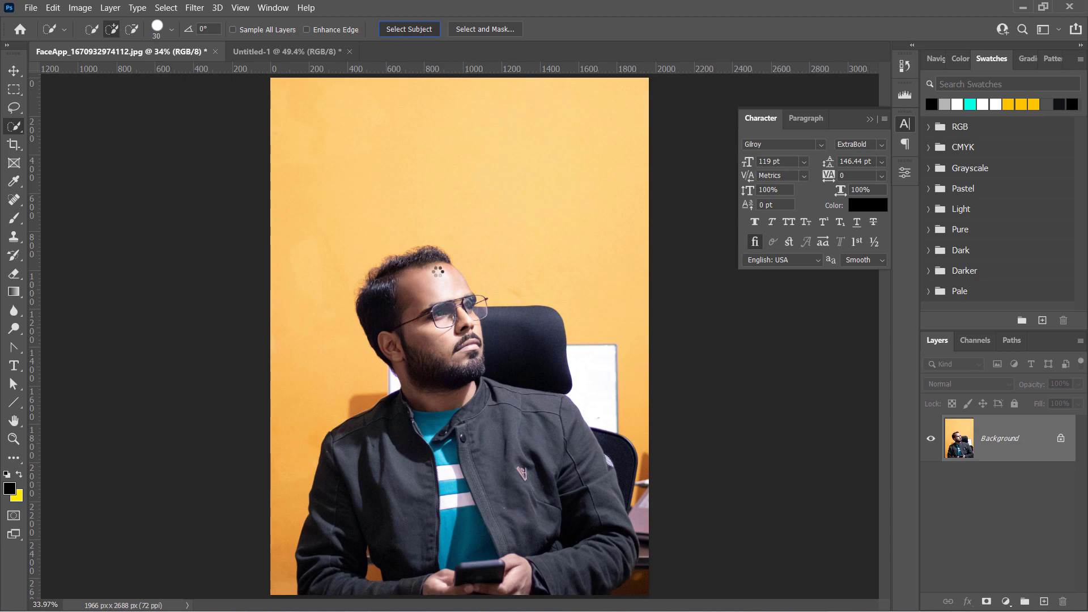
key(ctrl+alt+r)
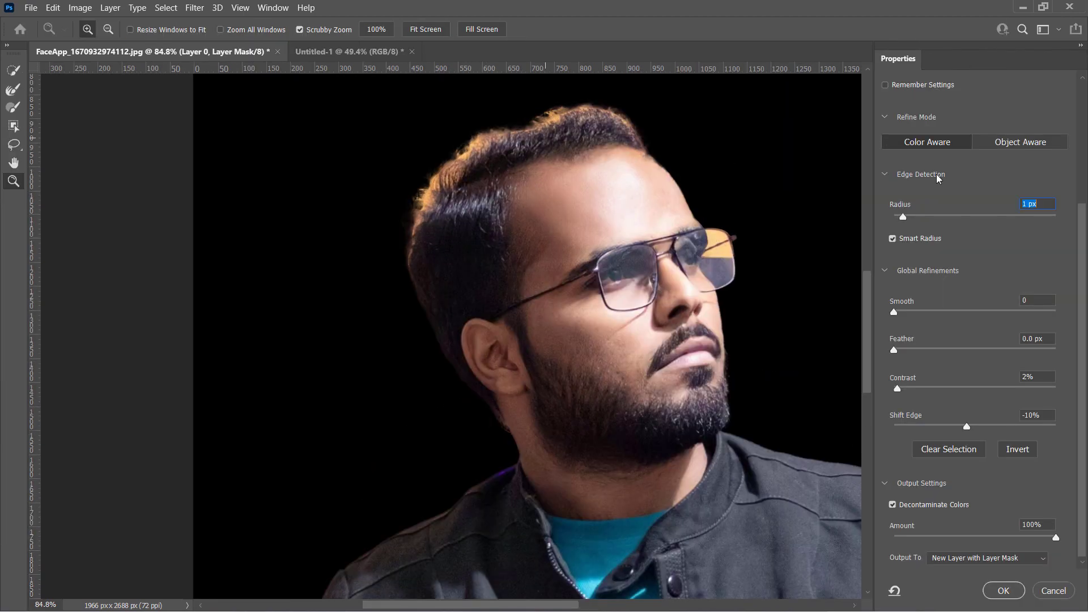
scroll(1080, 130, up, 2)
click(929, 123)
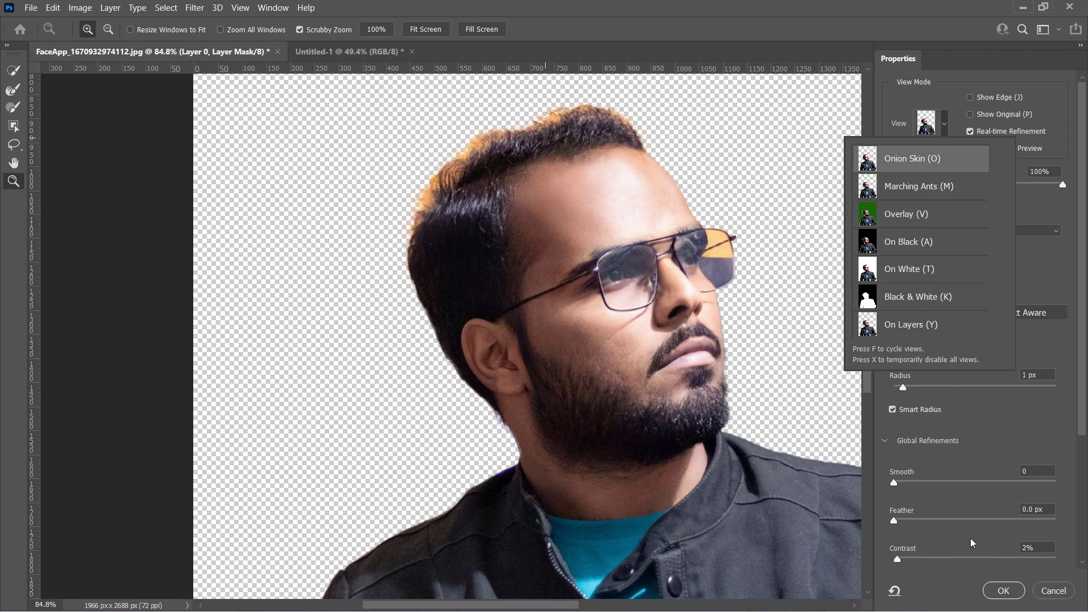
click(1004, 591)
Step: Paste the cut-out into a new 1920×1080 document, scaled down on the left
key(ctrl+0)
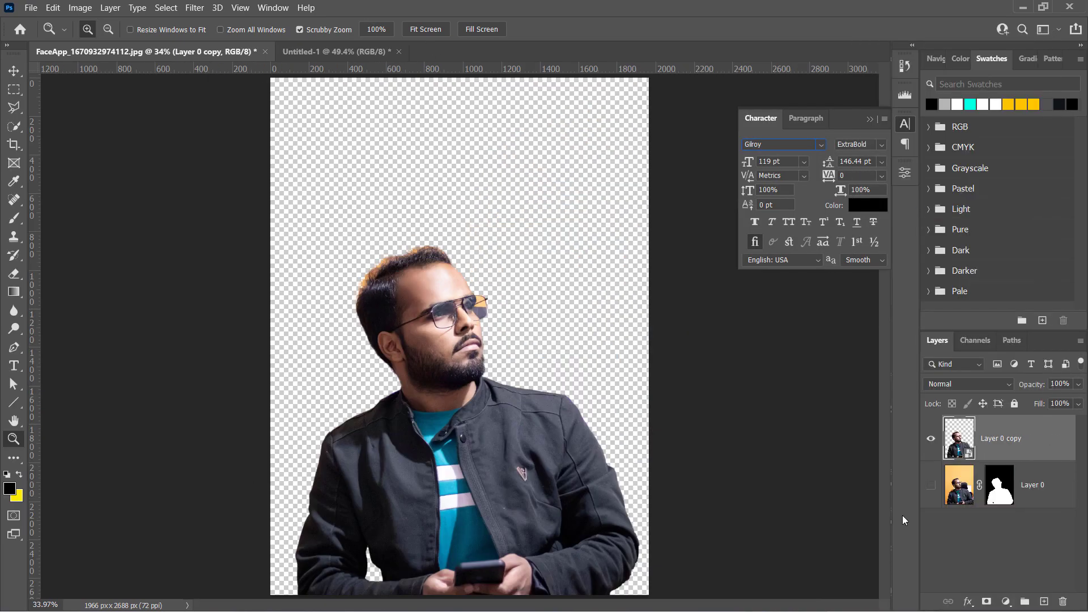
key(ctrl+n)
click(830, 488)
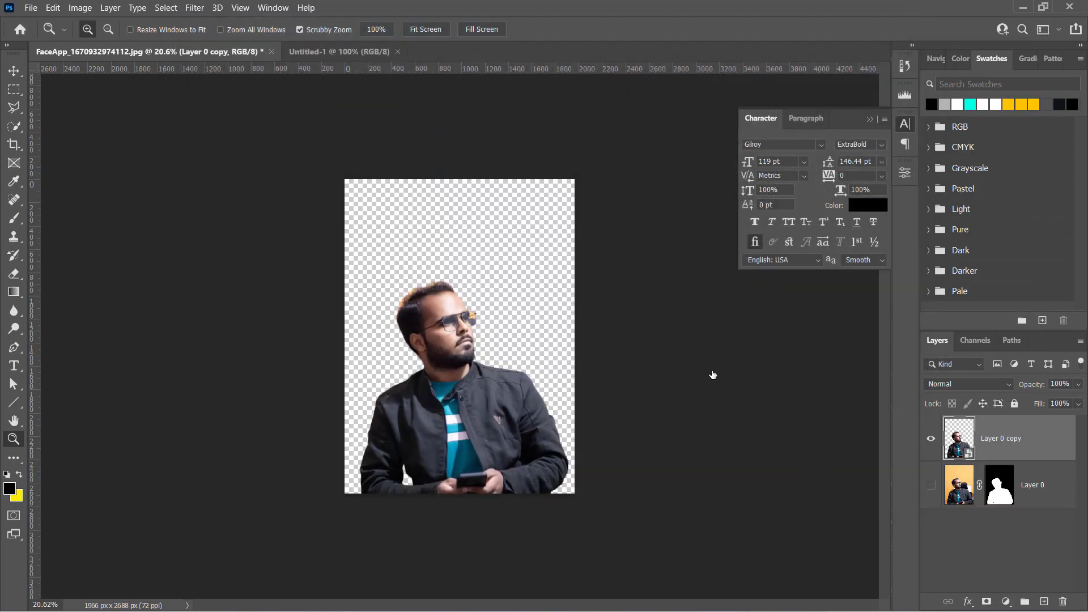
key(ctrl+v)
key(v)
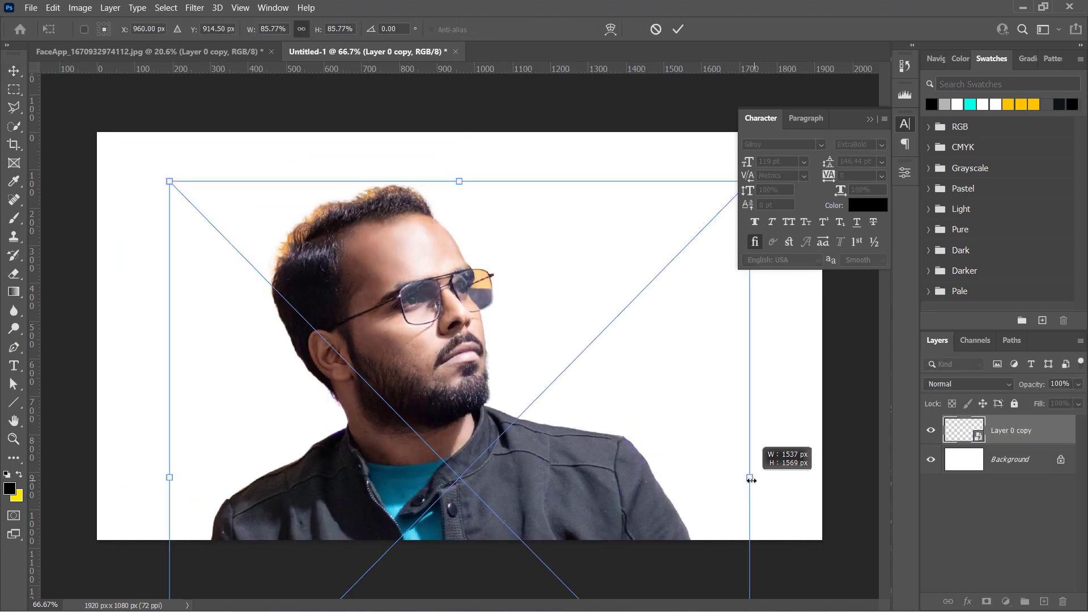
drag(799, 590, 512, 418)
drag(454, 362, 401, 383)
Step: Type the headline 'GOAL' right of the man and enlarge it
key(z)
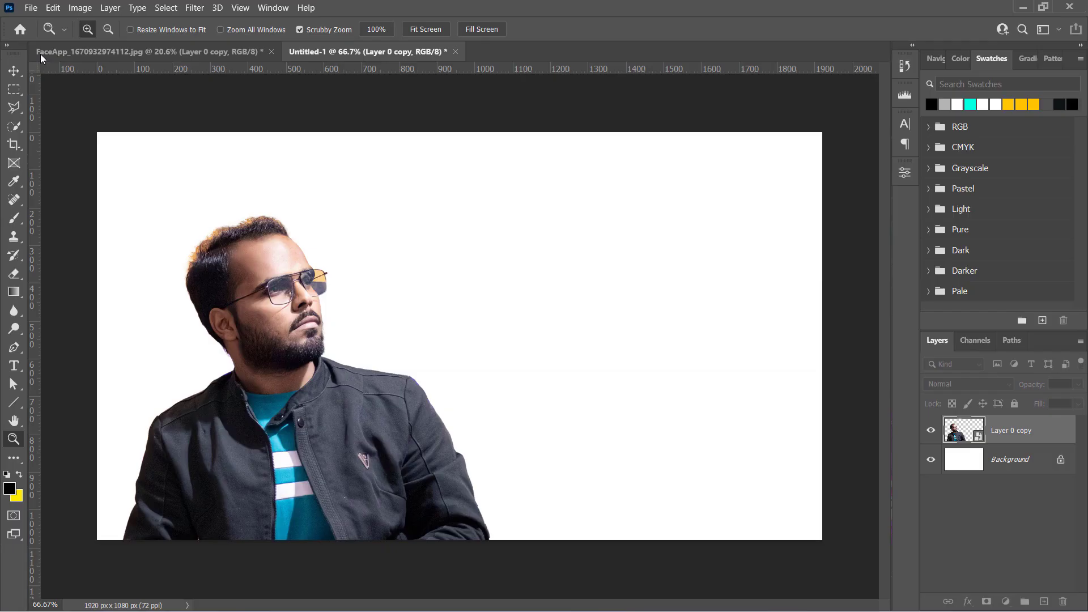
key(t)
click(539, 256)
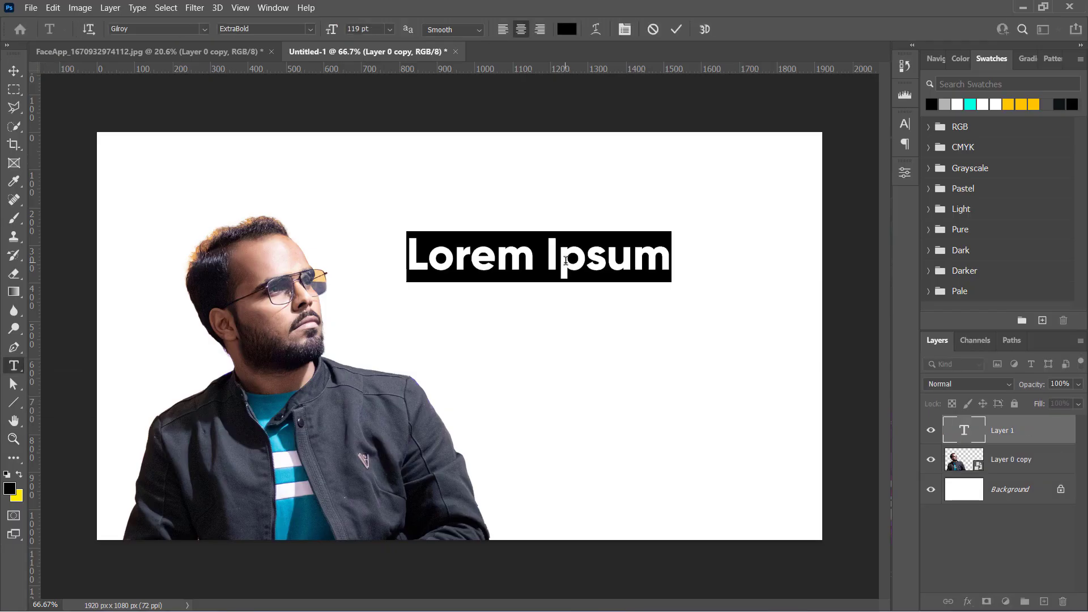
text(GOAL)
drag(636, 276, 462, 296)
Step: Duplicate the text below GOAL, resize it, and change the year to 2023
drag(590, 227, 620, 311)
drag(760, 317, 652, 352)
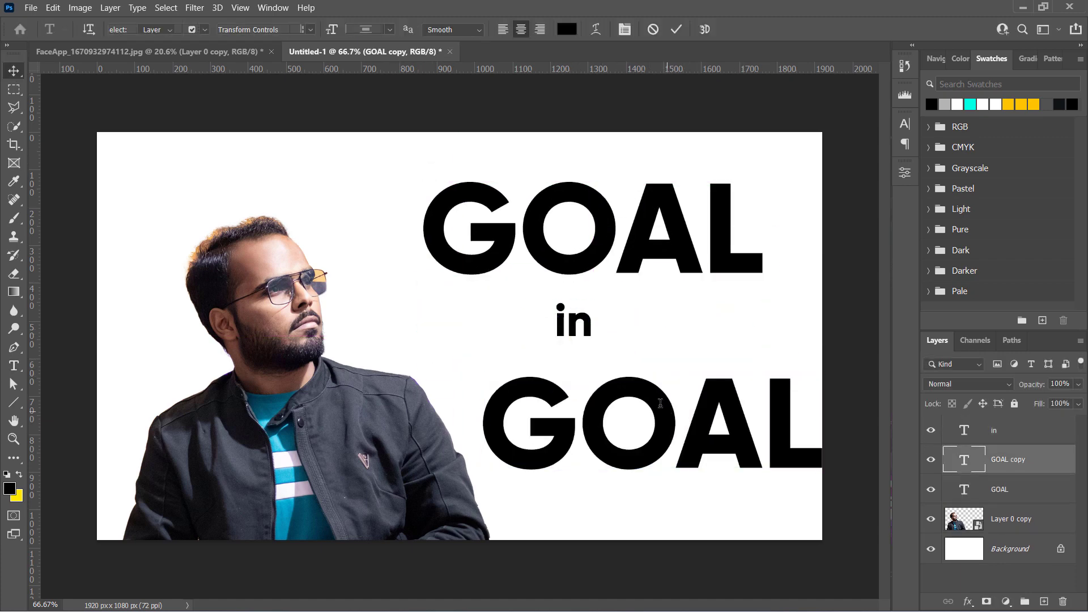
key(BackSpace)
text(3)
key(ctrl+Return)
key(v)
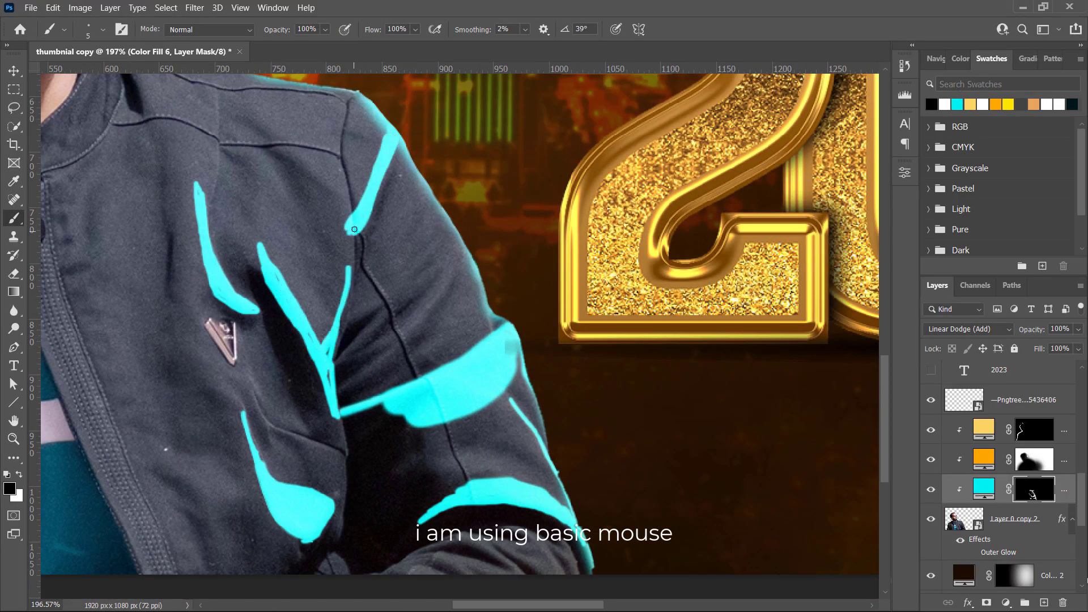
Step: Change the cyan light's blending to Linear Dodge (Add) and mask it off the sleeve and shoulder
scroll(354, 229, down, 3)
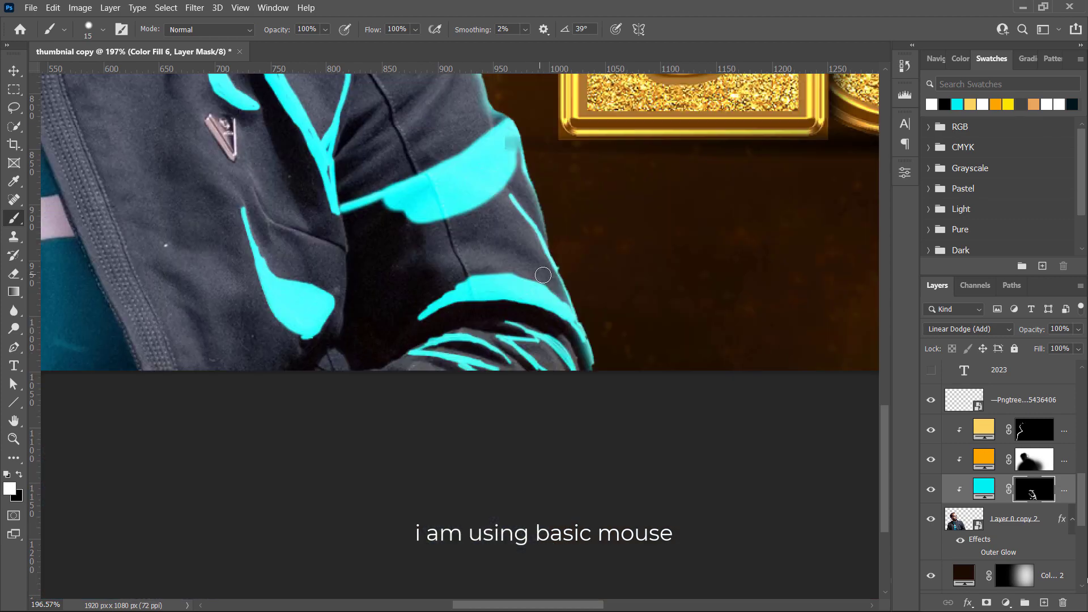
click(967, 329)
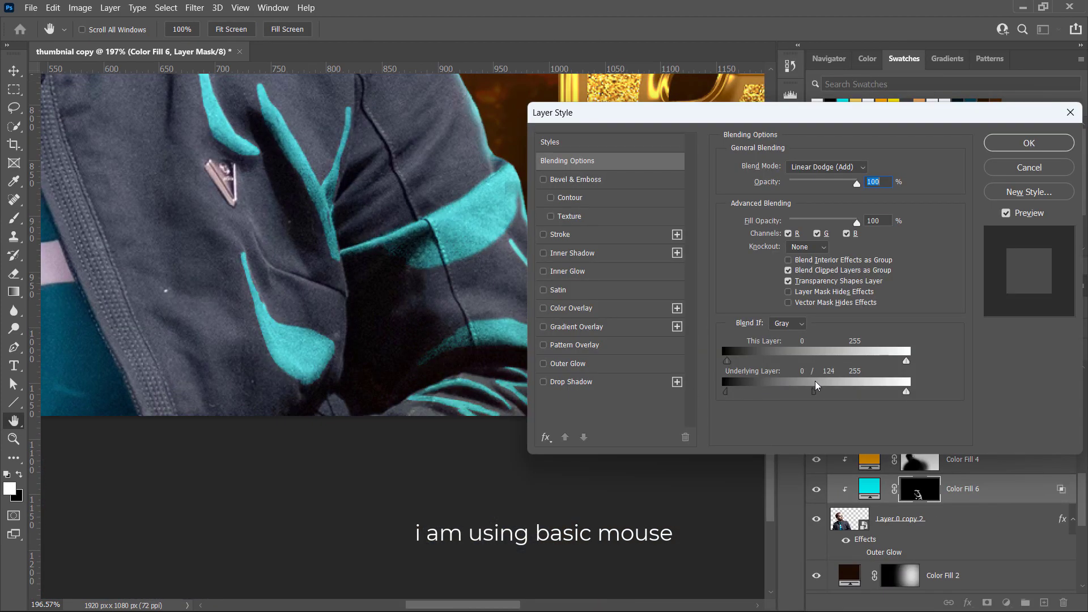
mouse_move(352, 249)
mouse_down()
mouse_move(488, 243)
mouse_move(303, 287)
mouse_up()
Step: With a smaller low-opacity brush, tone down cyan on the lower sleeve and near the badge
right_click(476, 264)
key(3)
key(2)
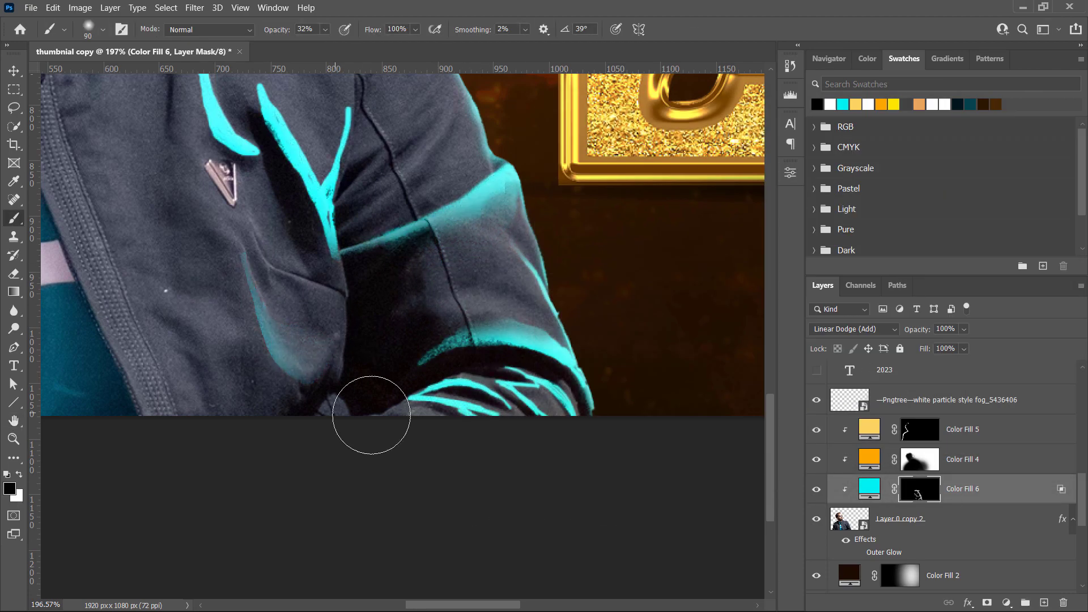
mouse_move(371, 415)
mouse_down()
mouse_move(534, 364)
mouse_move(450, 377)
mouse_up()
scroll(292, 259, up, 5)
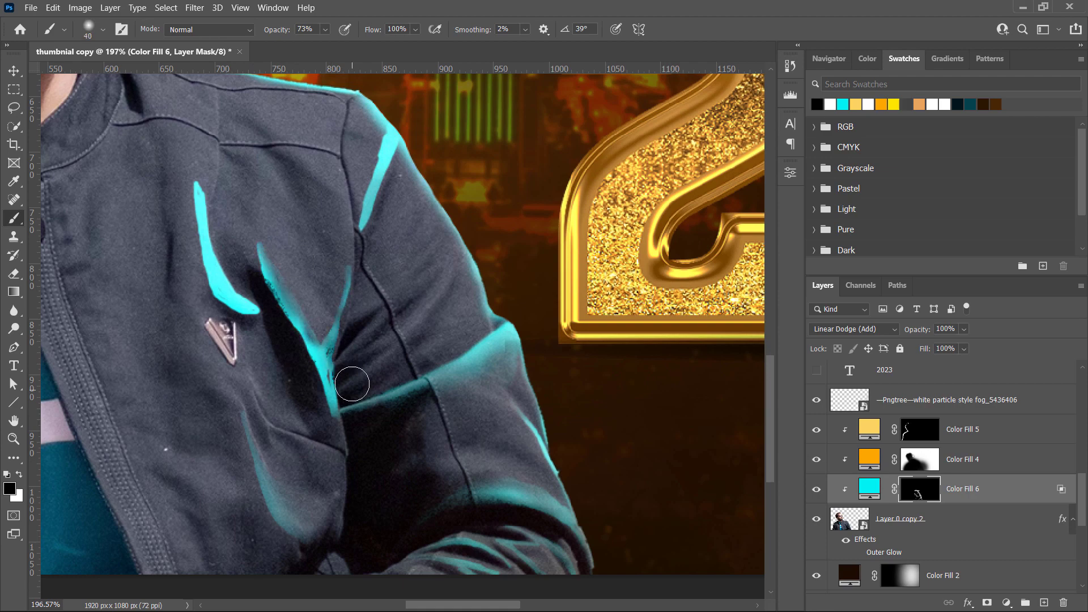
drag(352, 384, 363, 306)
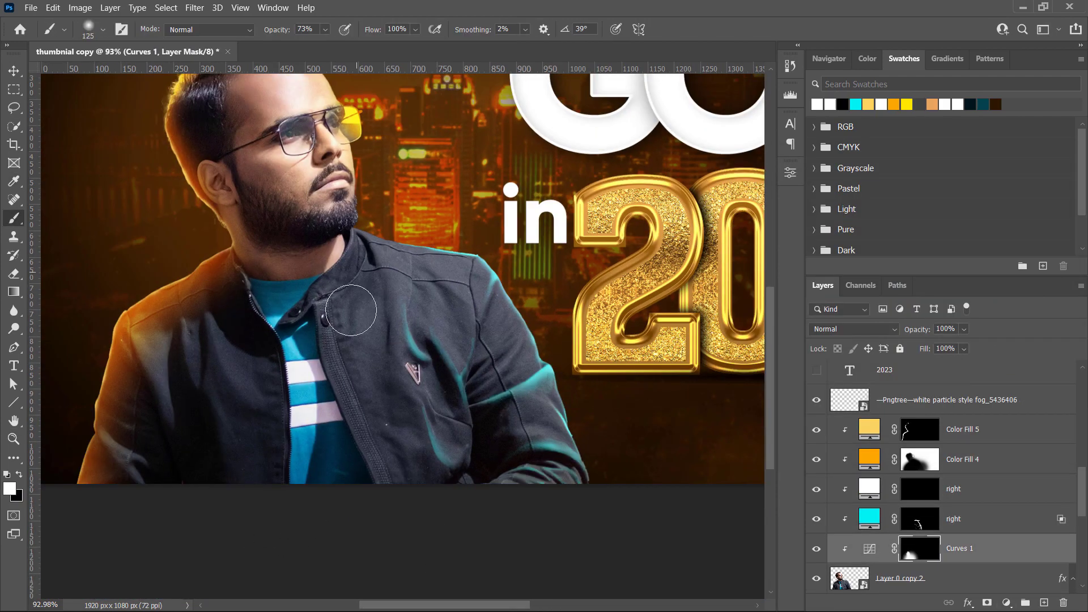
Step: Paint the Color Fill 4 mask along the jacket's shoulder and left side with a soft brush
mouse_move(351, 311)
mouse_down()
mouse_move(511, 498)
mouse_move(559, 389)
mouse_up()
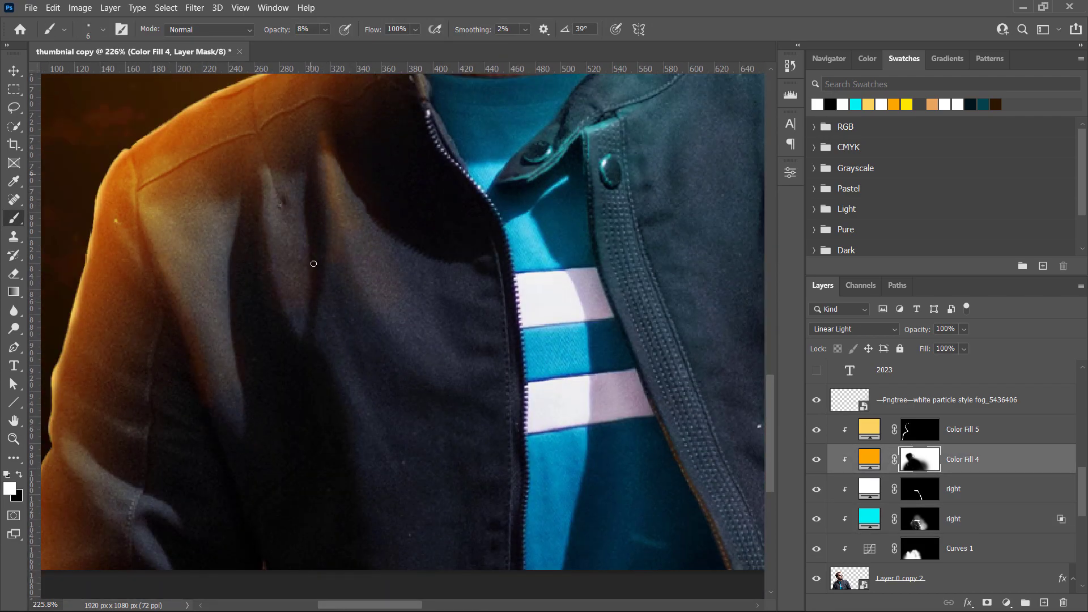
scroll(170, 480, up, 2)
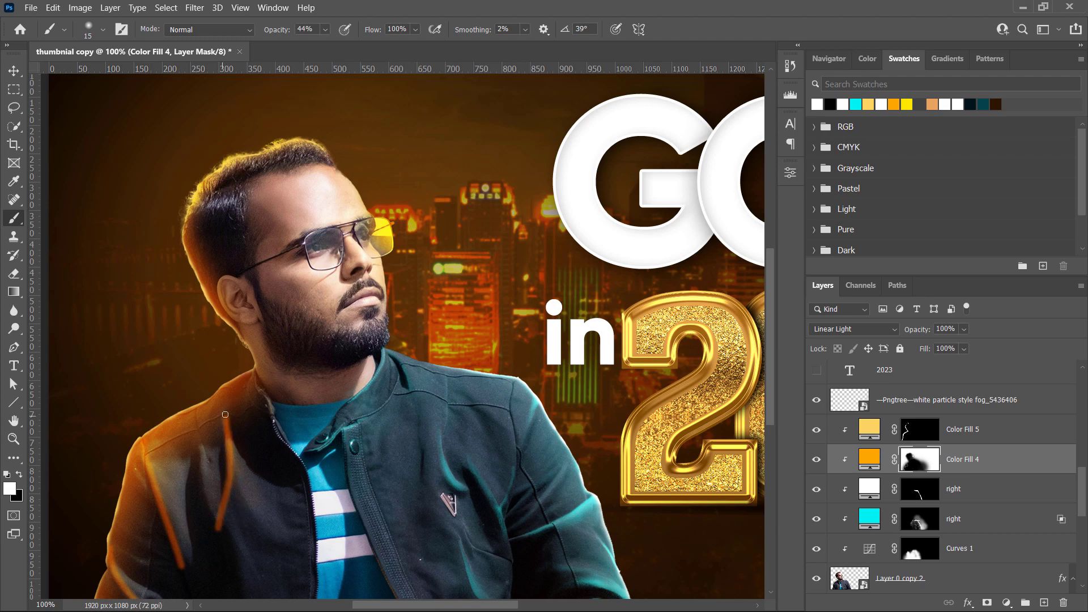
drag(225, 414, 274, 558)
scroll(280, 394, down, 7)
key(bracketright)
drag(276, 410, 197, 422)
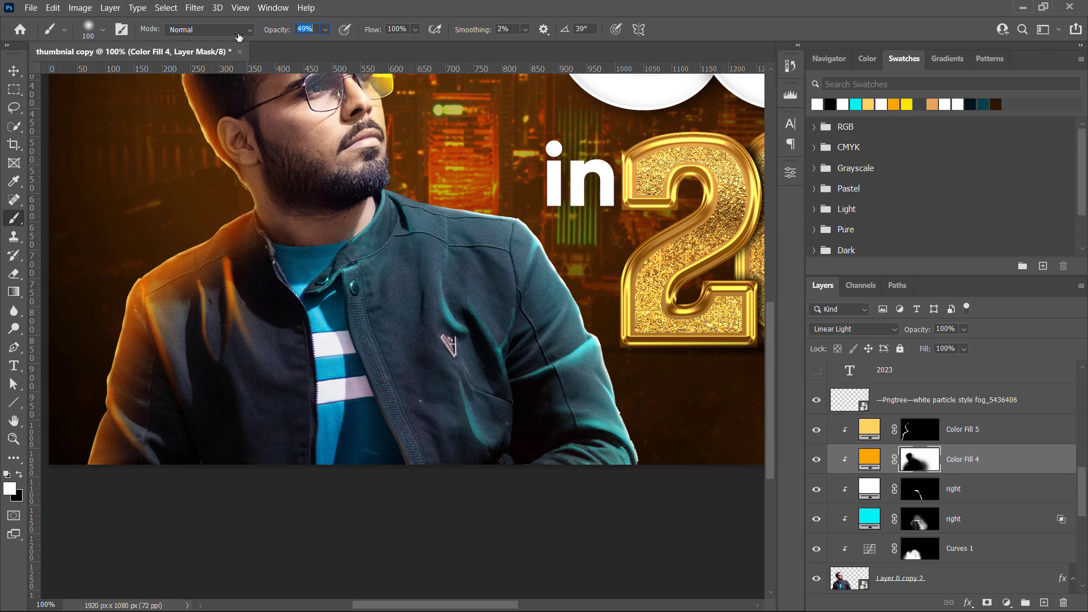
Step: Brighten the shoulder with orange light using a larger, full-strength brush
drag(212, 321, 204, 285)
key(bracketright)
key(bracketright)
key(bracketright)
key(bracketright)
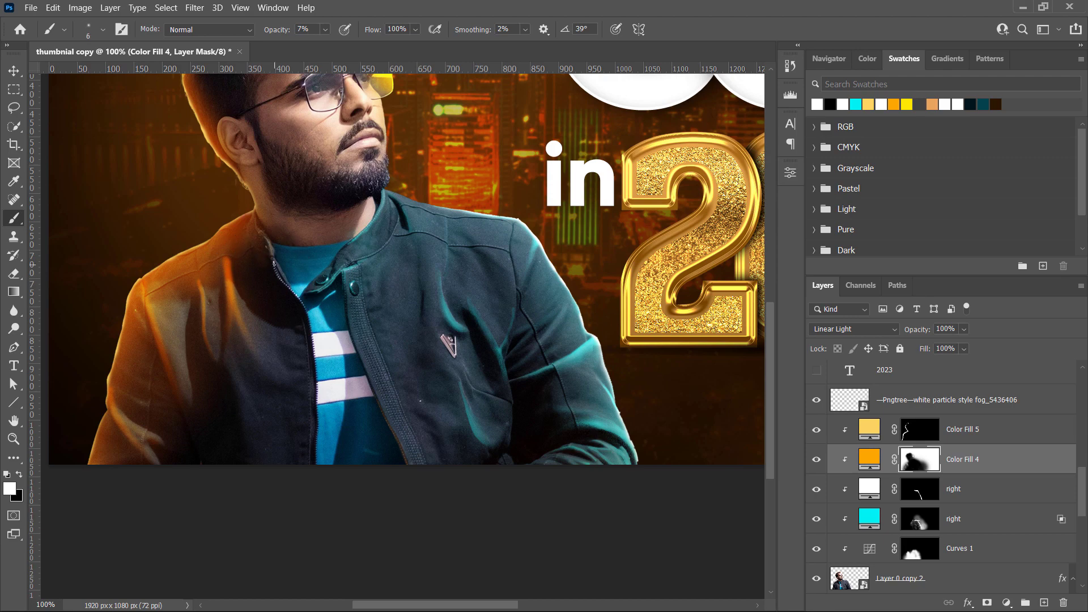
scroll(275, 262, up, 3)
key(0)
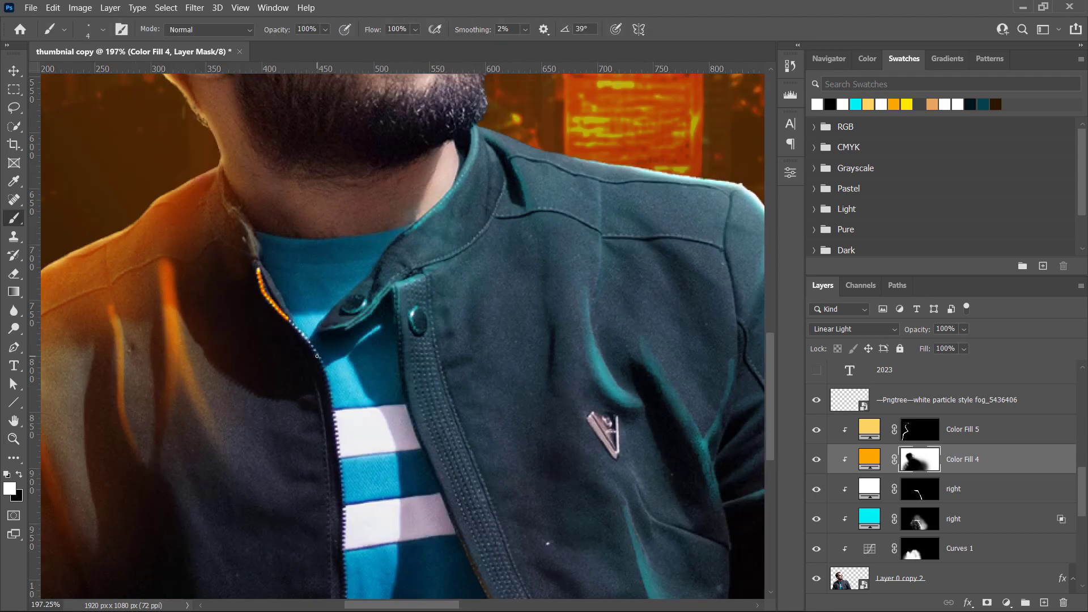
scroll(332, 399, down, 5)
scroll(271, 346, up, 4)
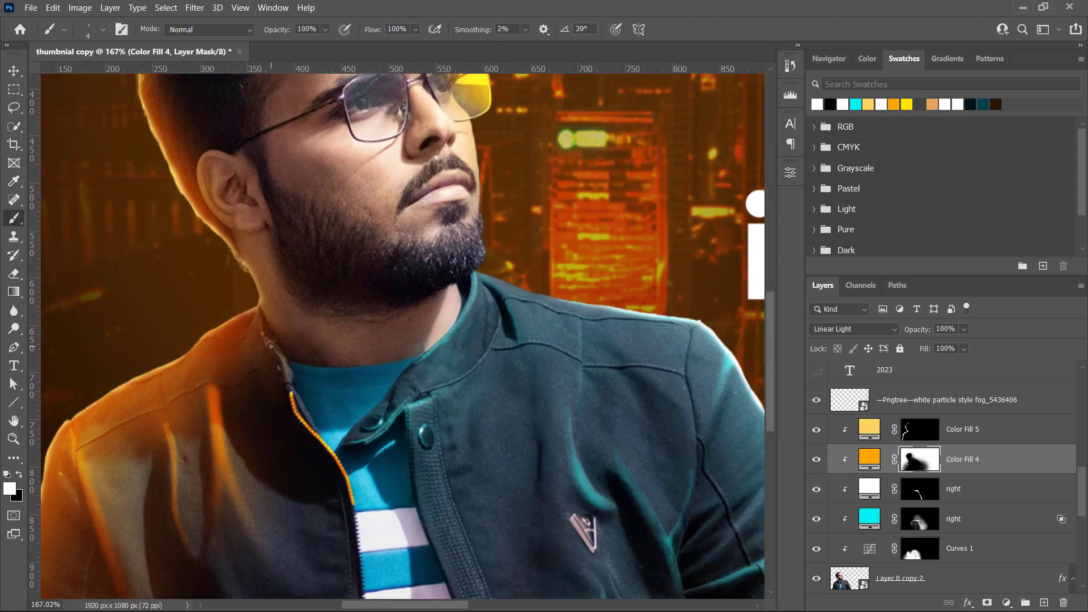
scroll(349, 492, down, 2)
Step: Soften the mask with a large black brush at 7% opacity and save as thumbnial copy 2.psd
key(x)
key(4)
key(7)
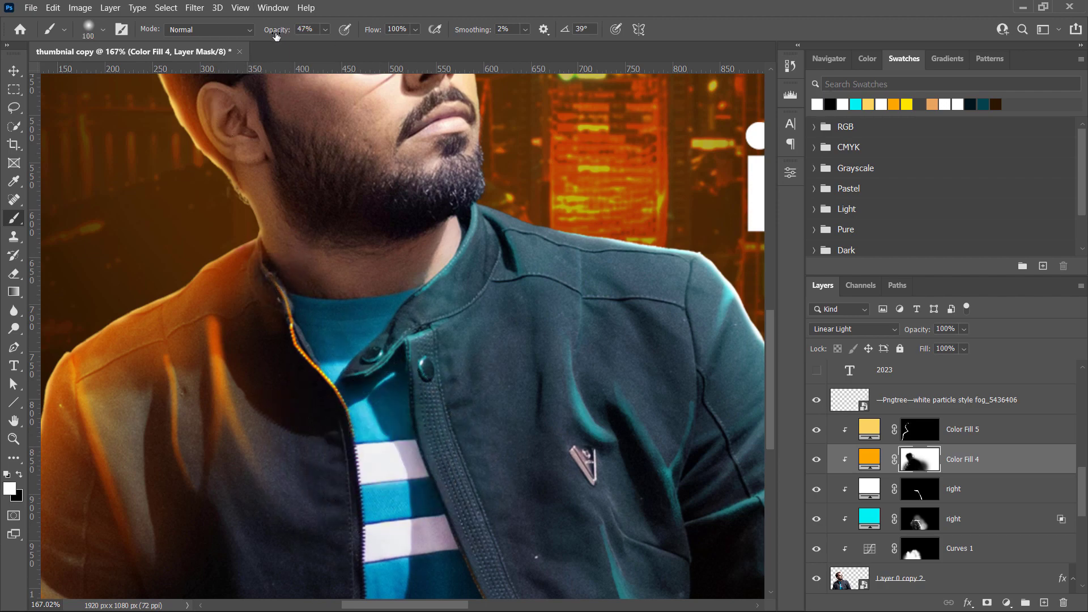
drag(276, 35, 253, 35)
scroll(364, 134, down, 5)
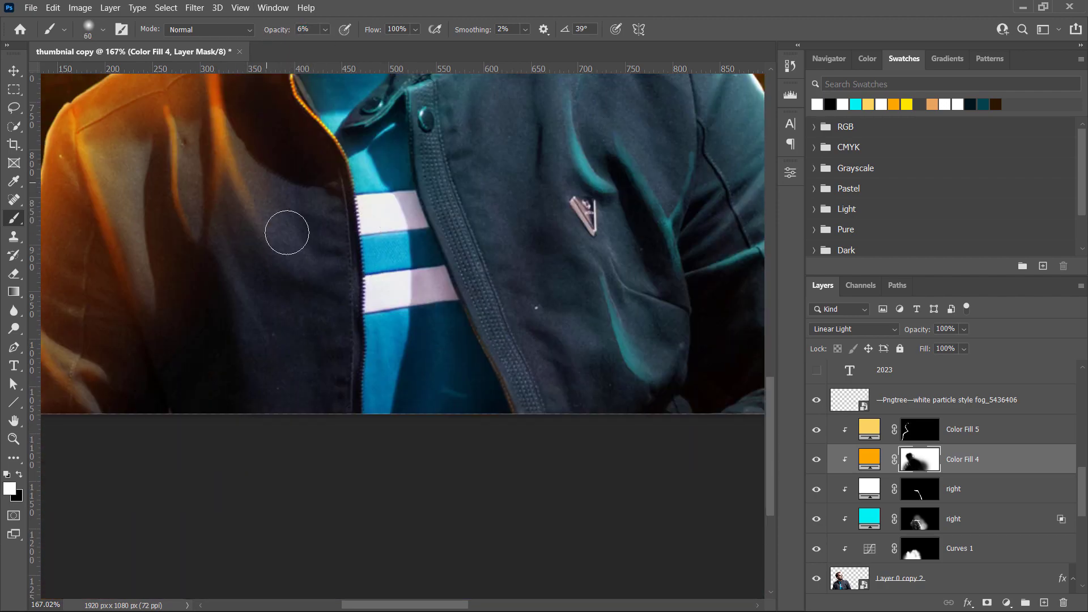
key(z)
key(ctrl+s)
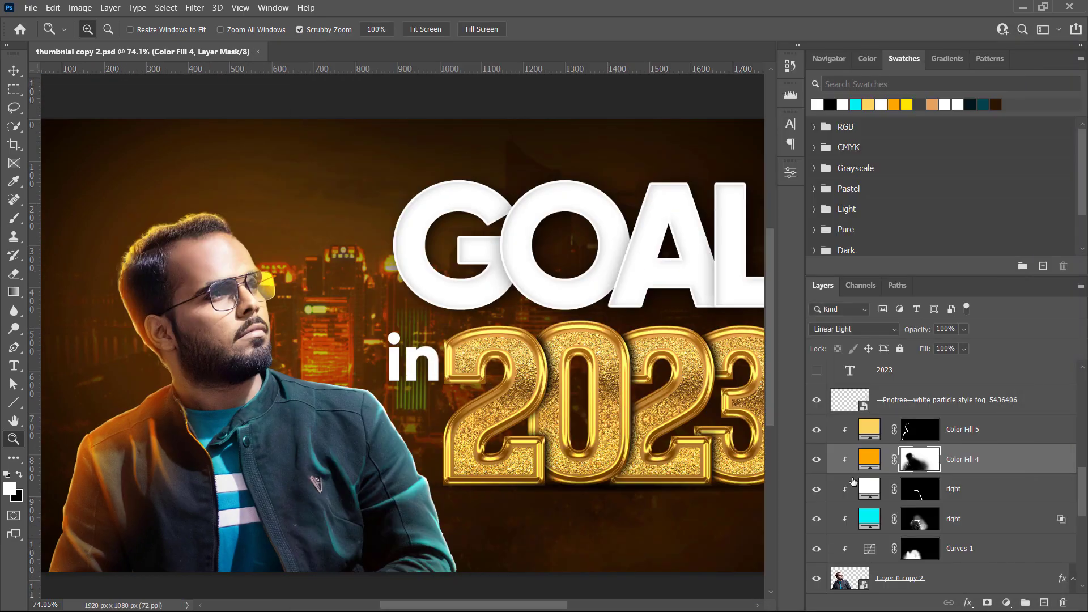
Step: Duplicate the 'right' light layer and skew the rectangle into a slanted panel
click(1002, 191)
key(ctrl+j)
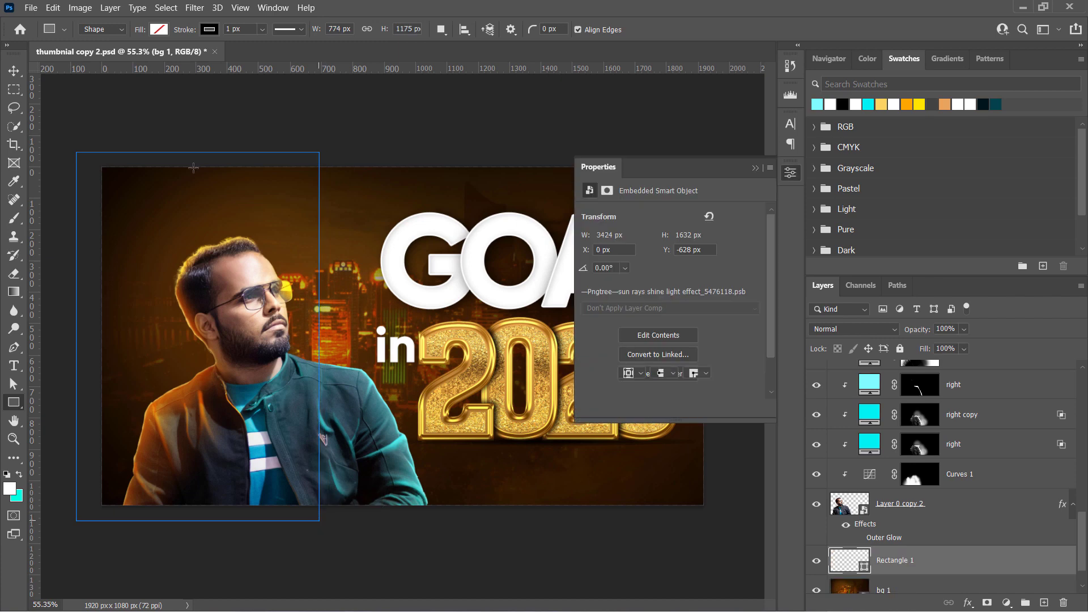
mouse_move(208, 149)
mouse_down()
mouse_move(213, 157)
mouse_move(184, 154)
mouse_up()
key(Return)
key(v)
key(ctrl+t)
click(668, 33)
Step: Give the rectangle a 10 px white outline in the Rectangle options bar
right_click(14, 402)
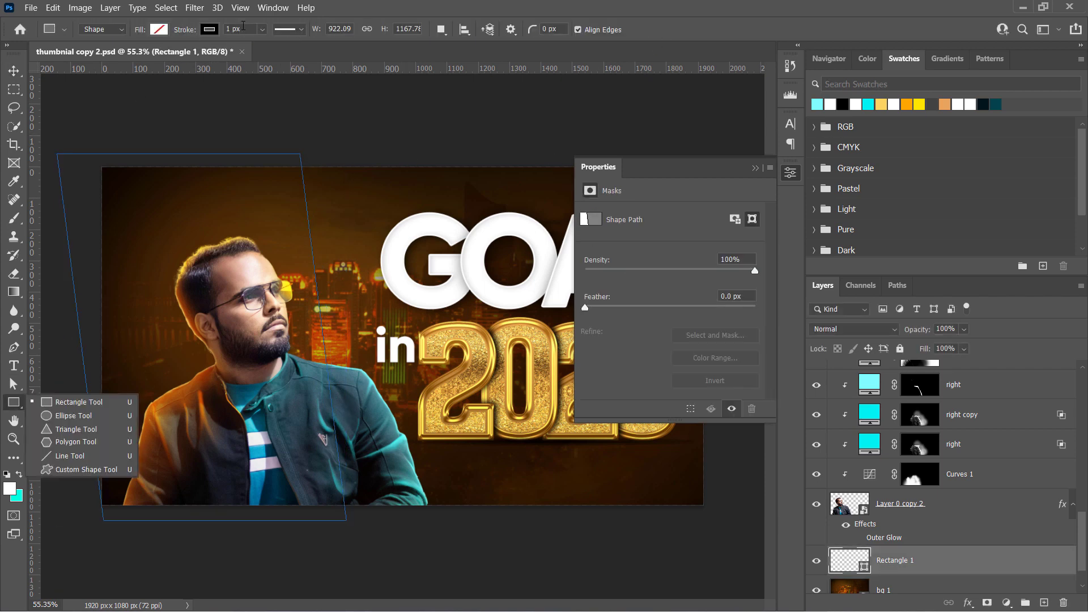
click(57, 394)
drag(187, 28, 202, 25)
text(10)
key(Return)
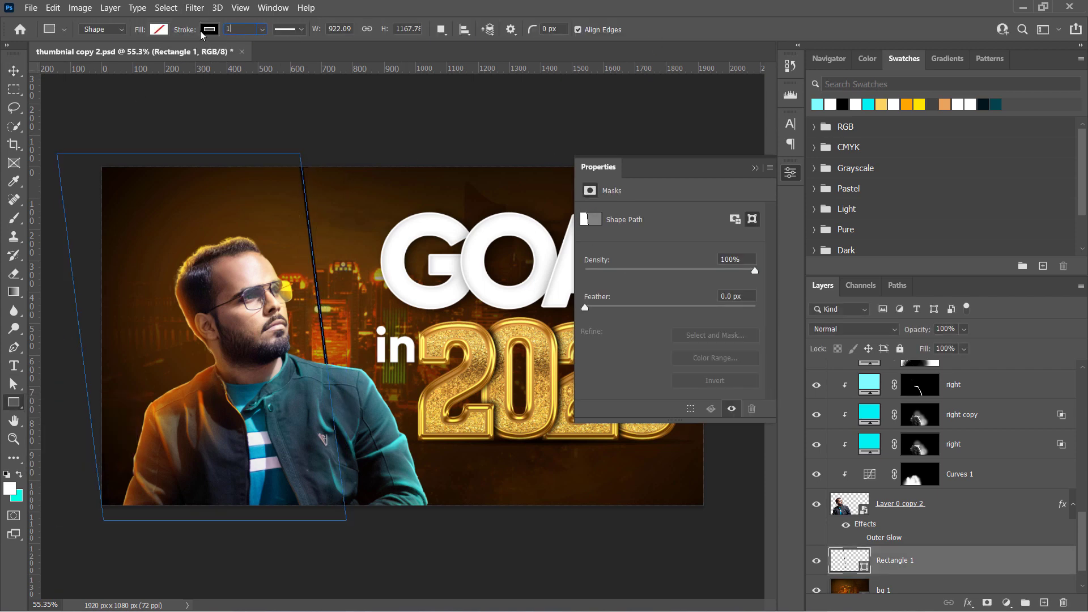
key(Return)
key(v)
click(397, 122)
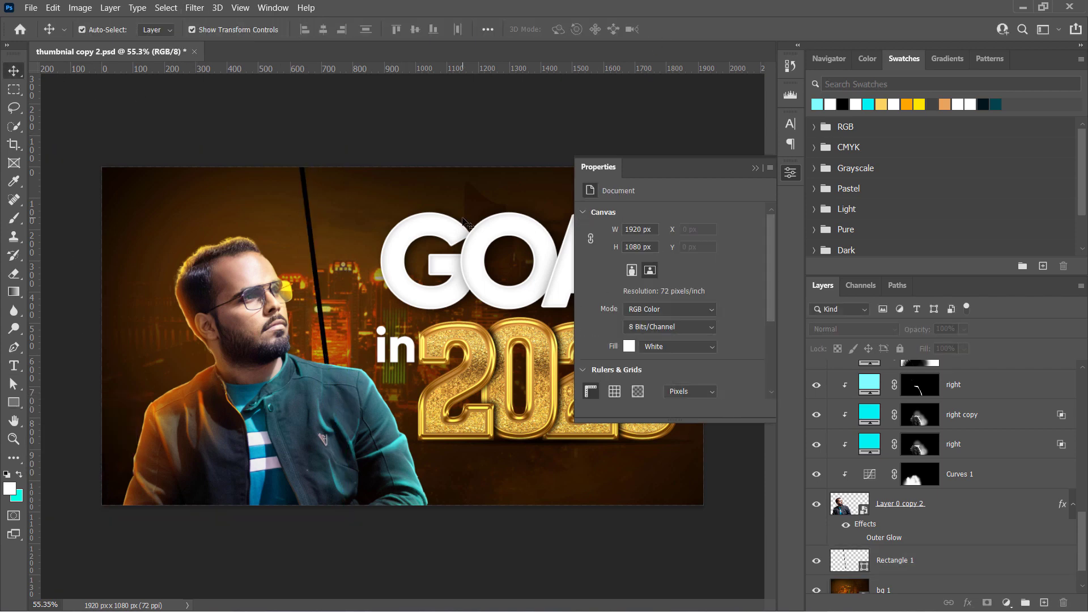
Step: Fill the Rectangle 1 shape with black and free-transform it into place
click(896, 560)
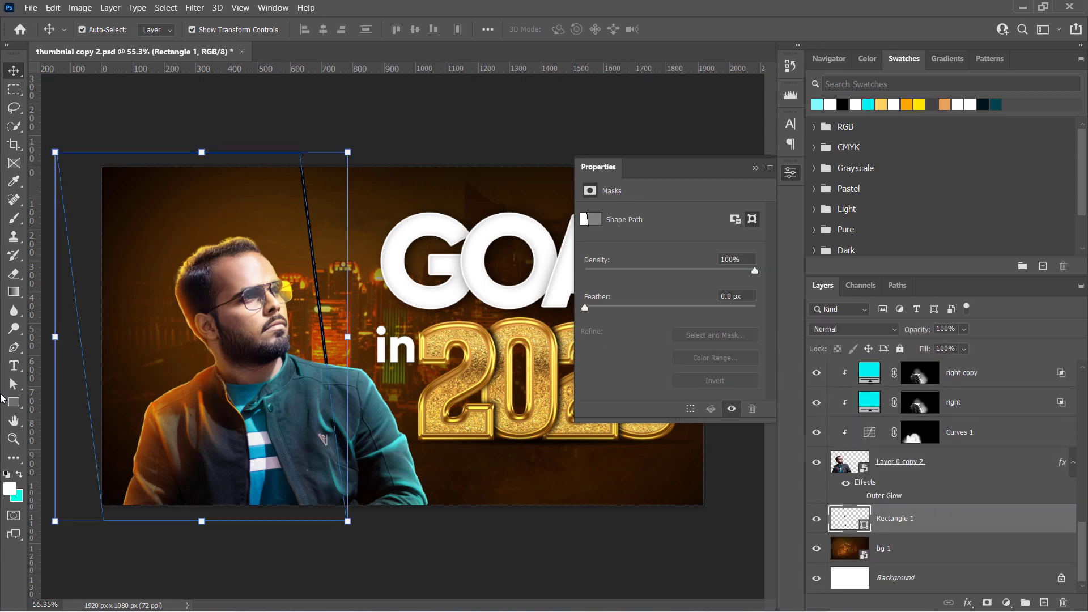
key(u)
click(107, 29)
click(95, 104)
click(197, 104)
click(150, 326)
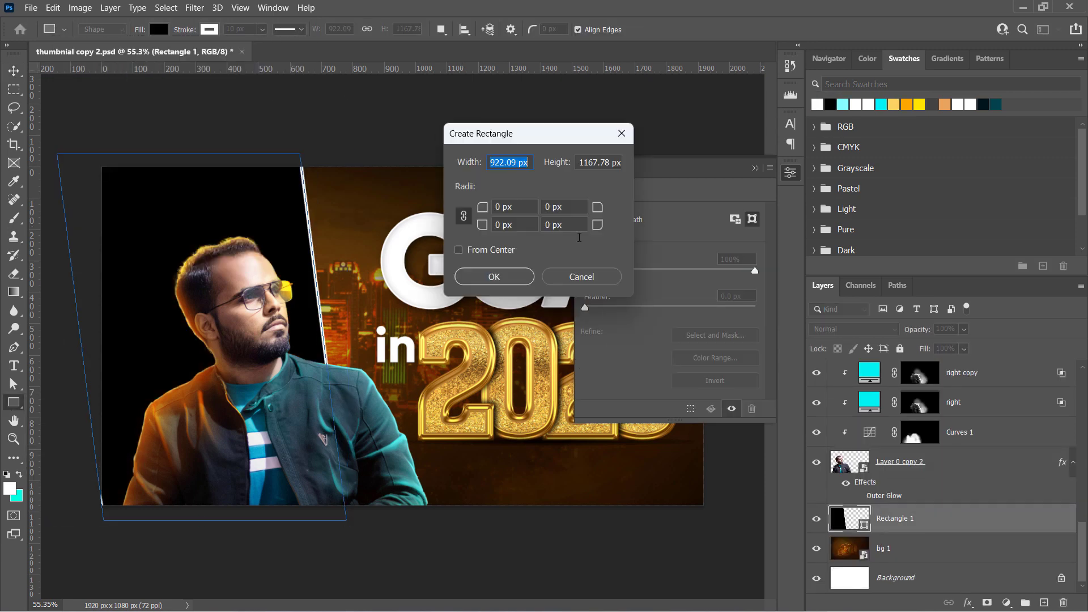
key(Escape)
key(ctrl+t)
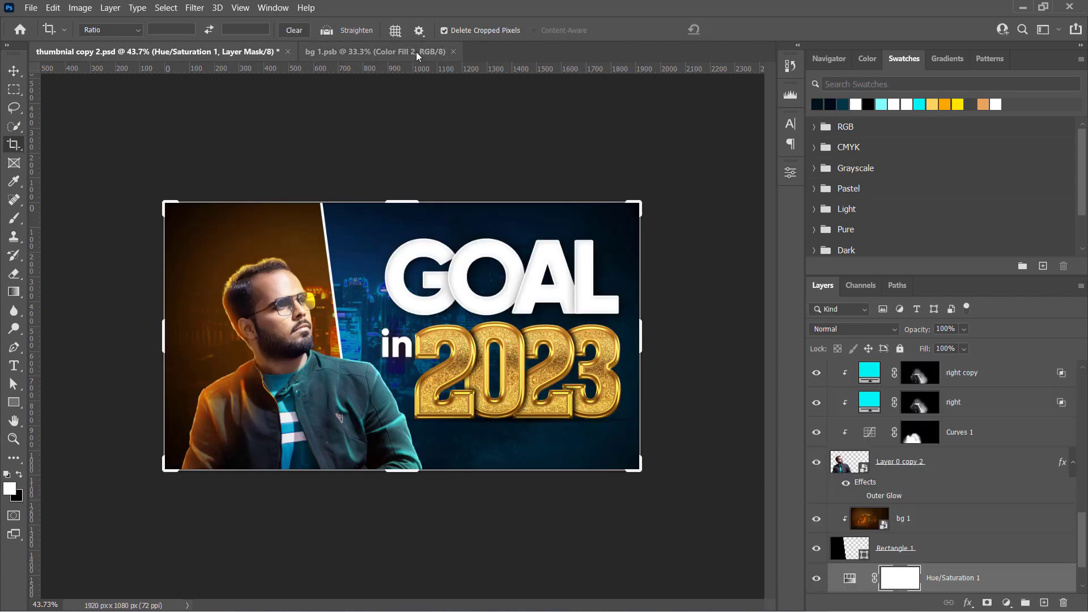
Step: Crop the bg 1 city background to a 16:9 frame and add a new empty layer
click(416, 53)
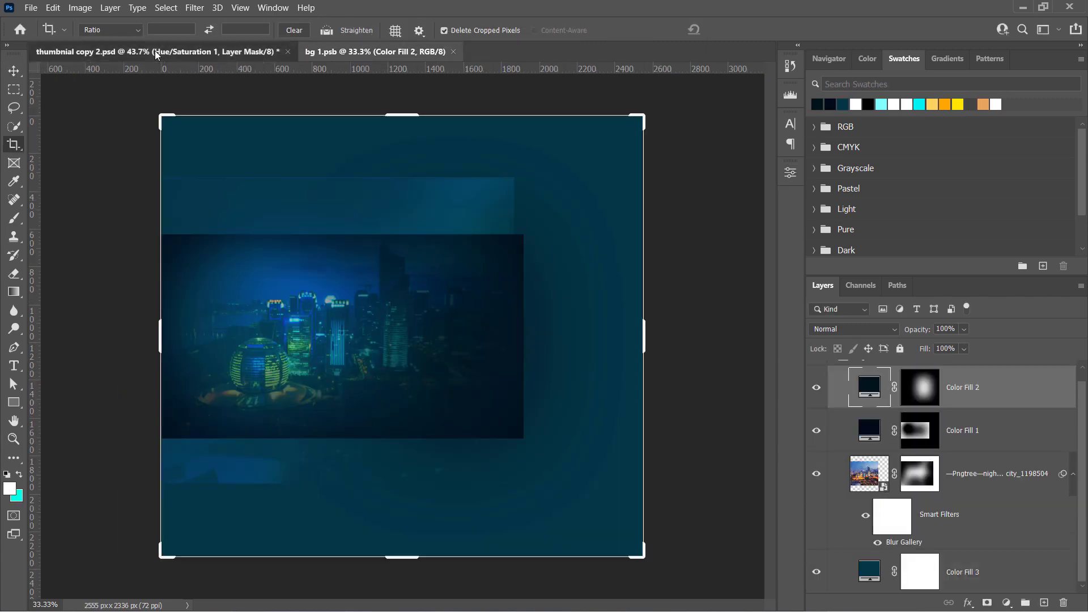
drag(646, 340, 525, 340)
drag(402, 115, 402, 290)
key(Return)
key(ctrl+shift+alt+n)
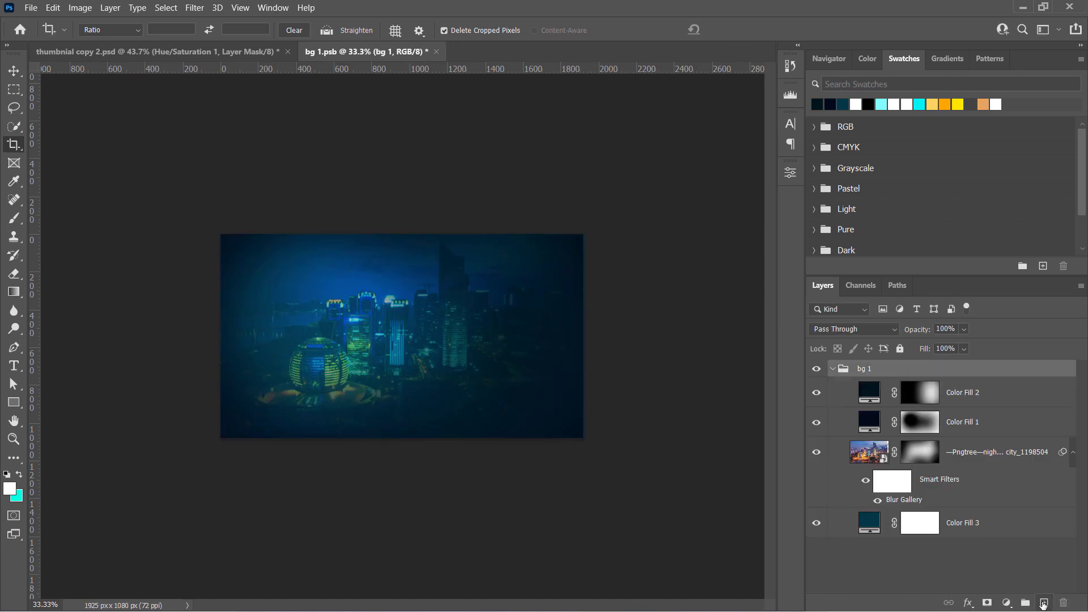
Step: In the thumbnail, nudge the word 'in' left and lasso the 'happy new year!' lettering
click(205, 50)
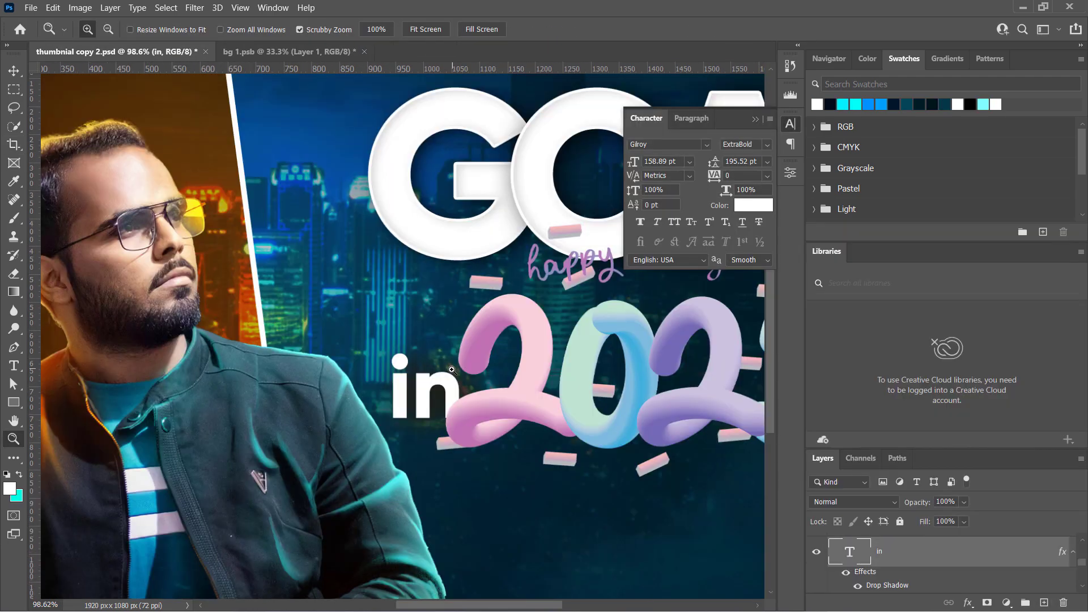
key(shift+Left)
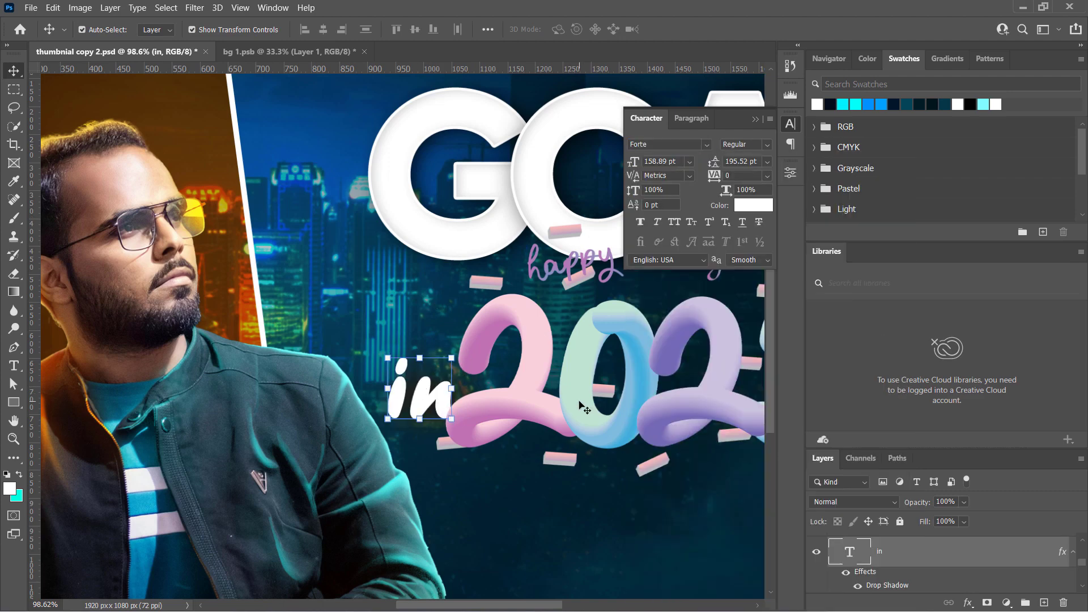
click(420, 356)
key(z)
scroll(363, 329, down, 3)
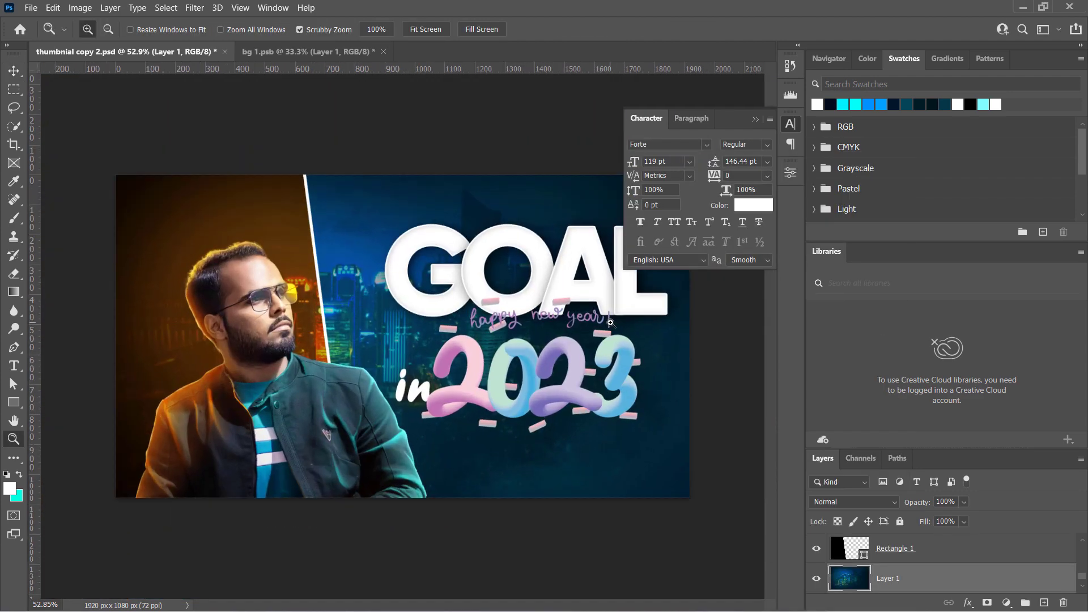
scroll(106, 208, up, 3)
key(l)
ctrl+click(619, 367)
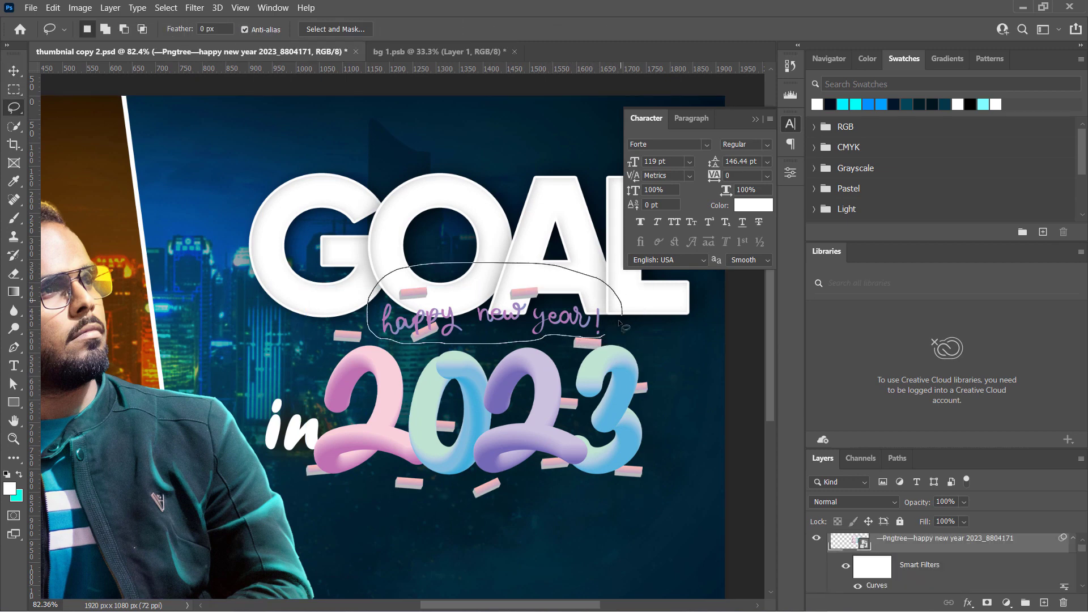
Step: Hide the lassoed 'happy new year!' lettering and shift the 2023 graphic right
key(Delete)
key(ctrl+d)
key(v)
drag(511, 355, 520, 358)
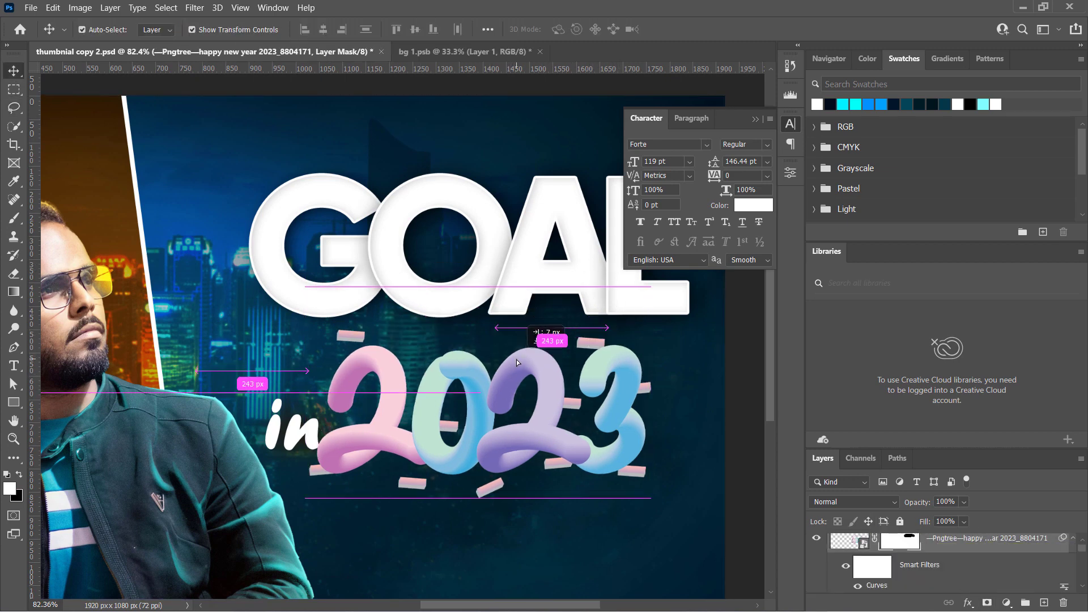
Step: Add a gradient overlay to 'in' with pink and near-white stops
click(310, 436)
click(969, 602)
click(995, 528)
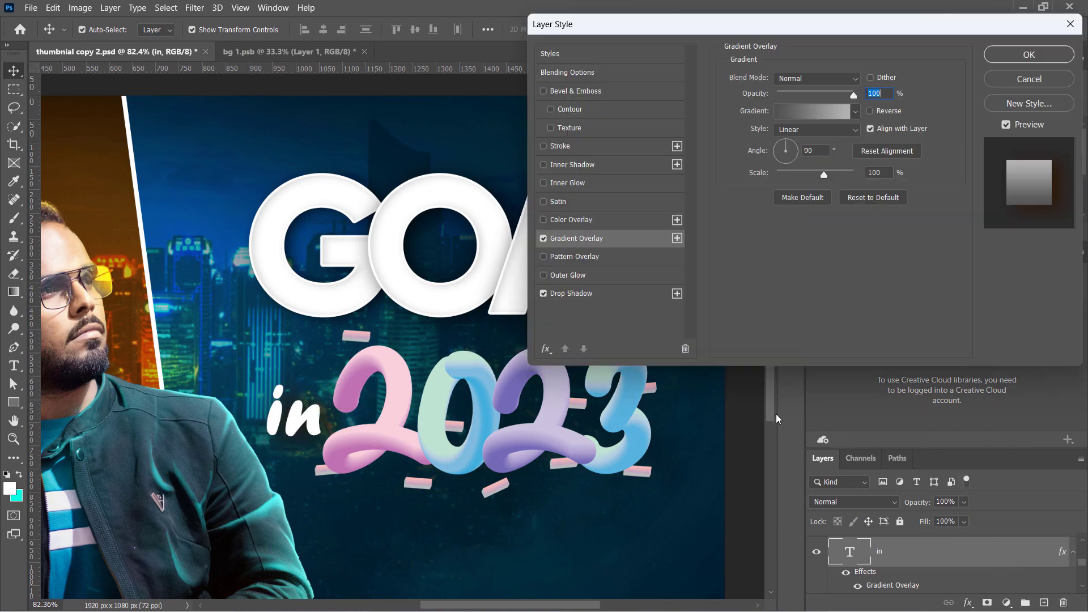
click(794, 114)
double_click(628, 329)
click(794, 238)
click(1024, 188)
double_click(915, 329)
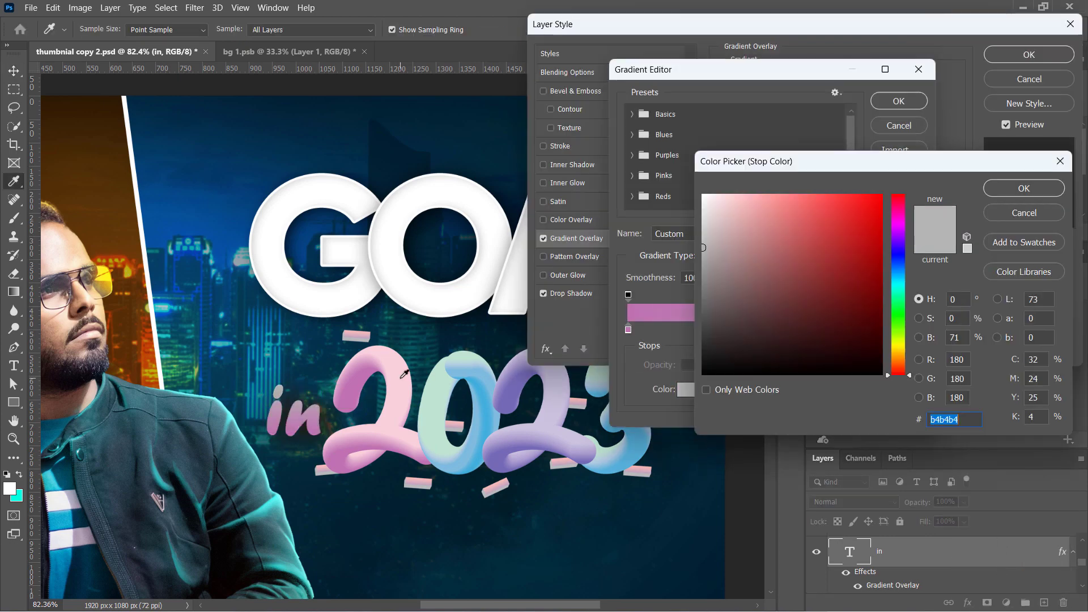
click(709, 194)
click(1024, 188)
click(899, 125)
Step: Refine the gradient stops to lighter pinks and apply the overlay to 'in'
click(737, 107)
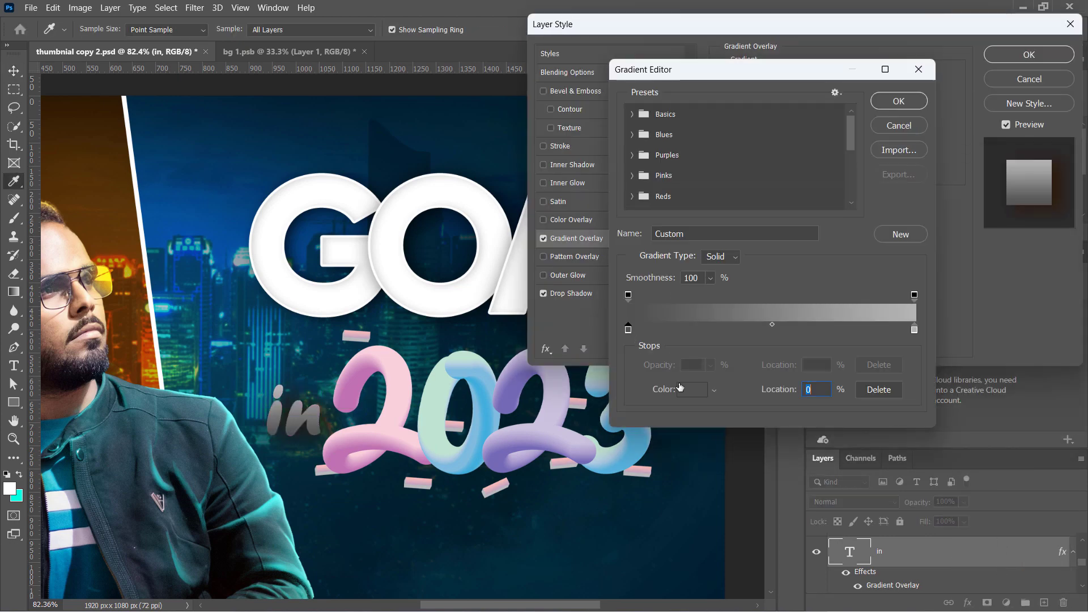
double_click(628, 329)
click(775, 241)
click(988, 190)
double_click(915, 329)
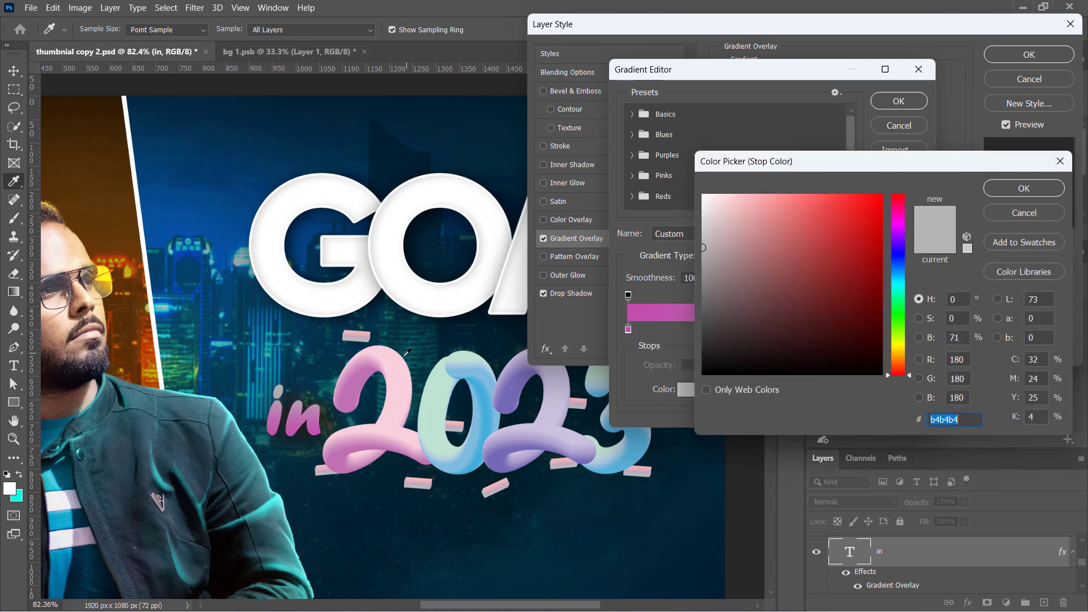
click(717, 200)
click(1024, 188)
double_click(628, 329)
click(807, 214)
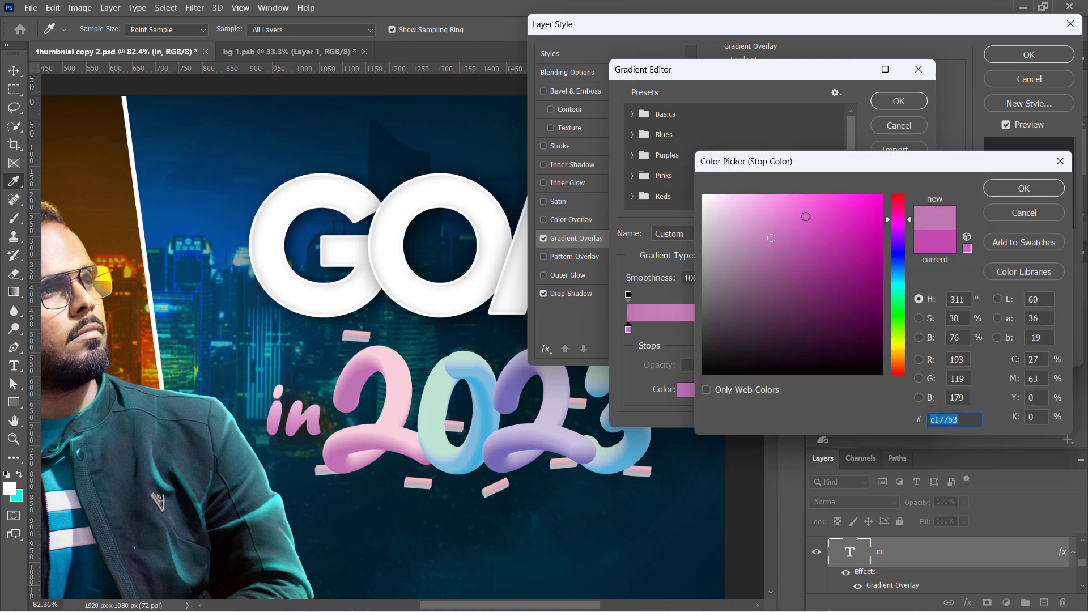
click(1024, 189)
click(899, 101)
click(1029, 54)
Step: Close the character settings and the Libraries panel
key(z)
scroll(617, 371, down, 3)
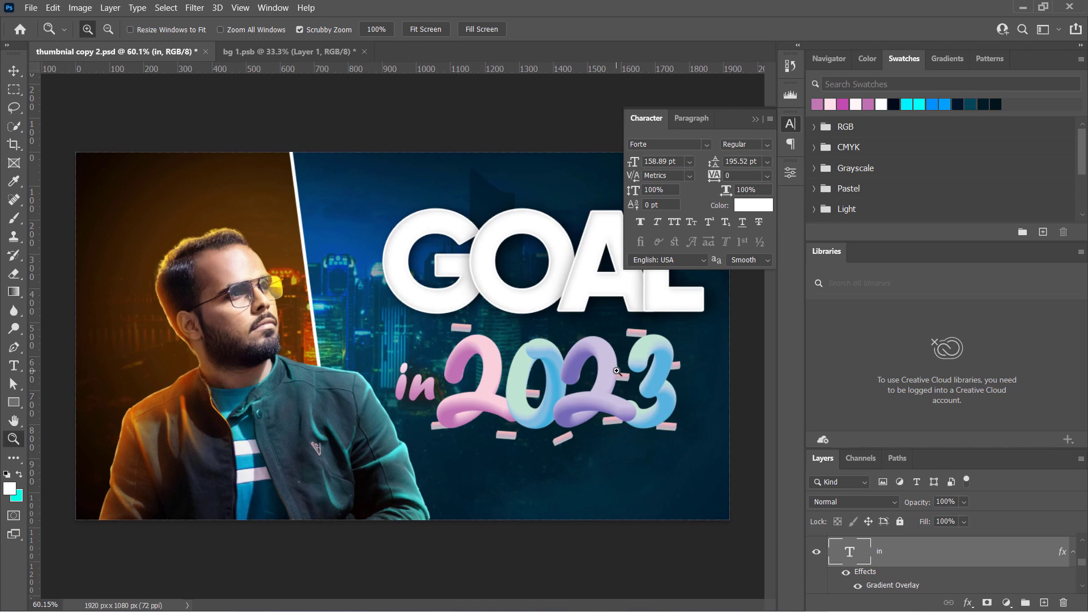
click(791, 124)
key(v)
click(605, 261)
scroll(947, 561, down, 5)
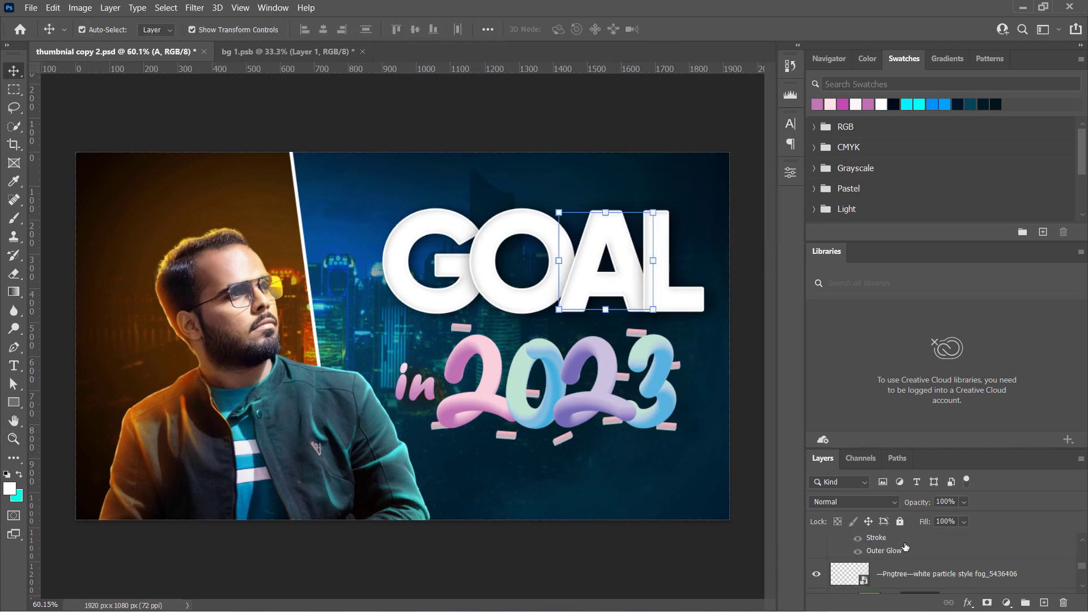
right_click(831, 253)
click(847, 260)
Step: Move GOAL slightly right and place the 2023 graphic under it
click(864, 435)
key(ctrl+t)
drag(652, 266, 655, 274)
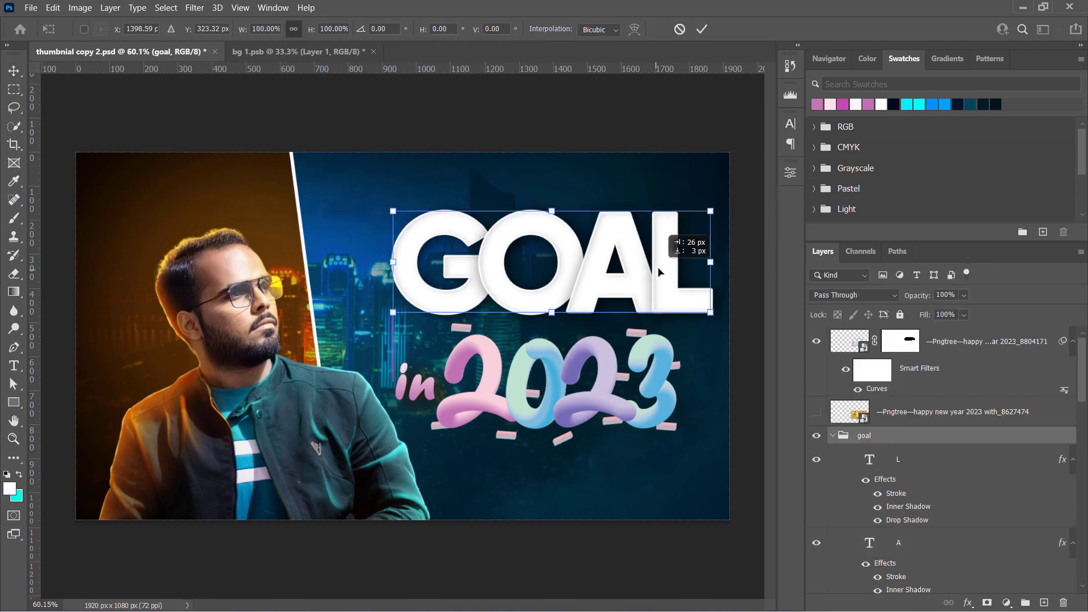
click(702, 29)
click(555, 385)
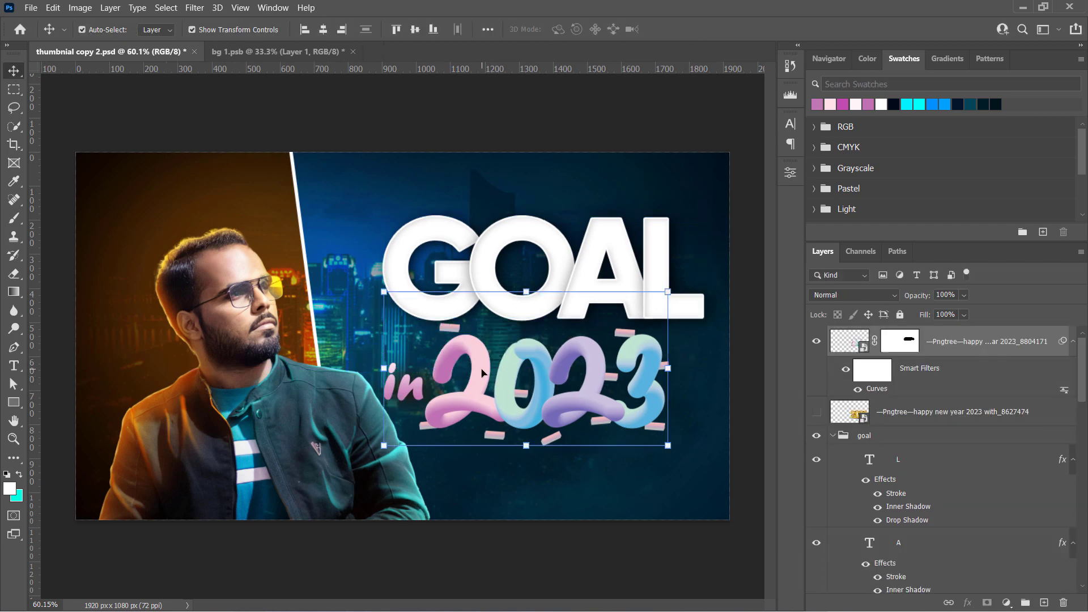
key(z)
drag(408, 382, 467, 386)
key(v)
Step: Switch the 'in' gradient overlay to Radial and recentre it on the word
click(464, 391)
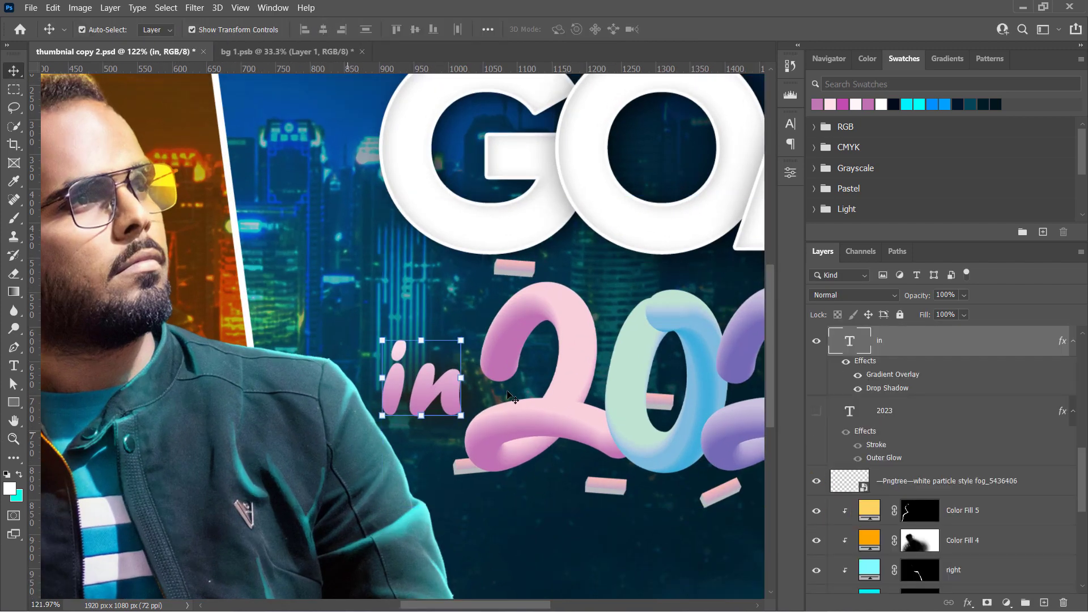
double_click(880, 376)
click(816, 130)
click(805, 142)
drag(437, 391, 413, 417)
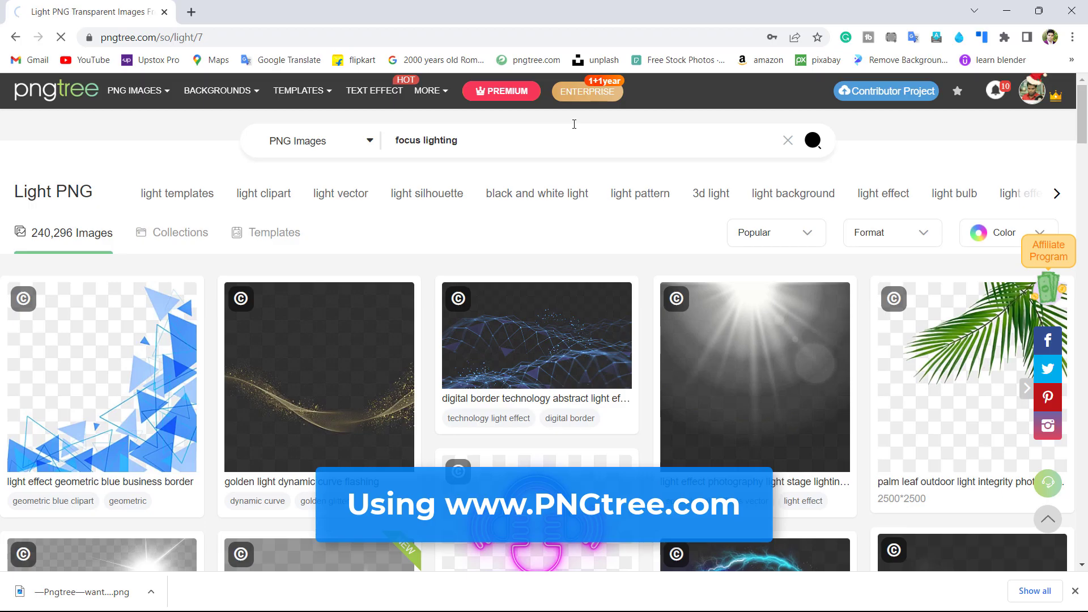
key(Return)
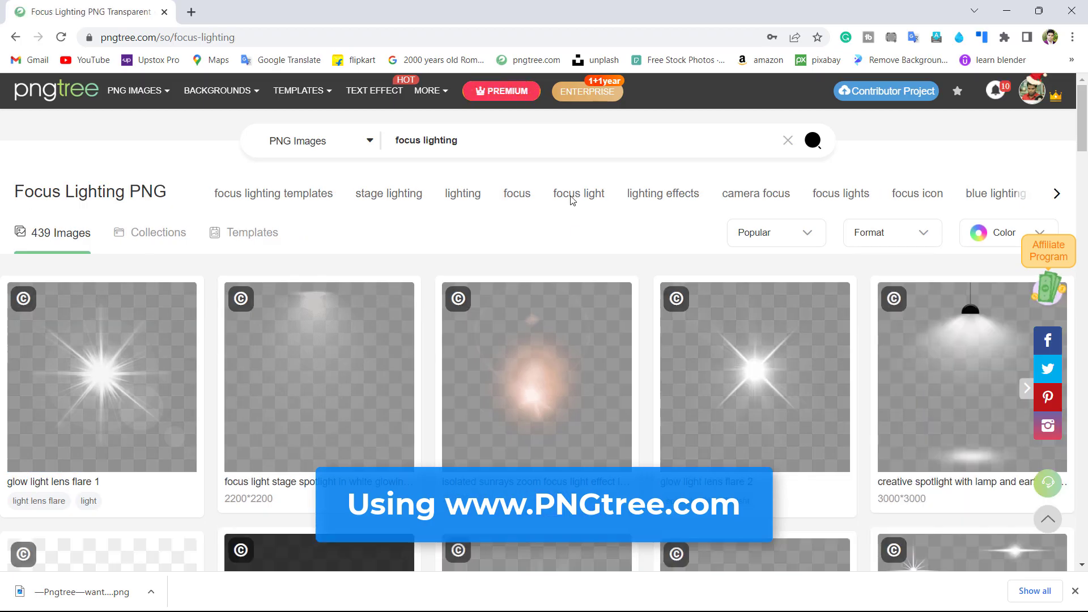
Step: Scroll the 'focus lighting' results and download the Coming Soon Banner With Focus Lights as EPS
scroll(572, 199, down, 8)
scroll(697, 322, down, 6)
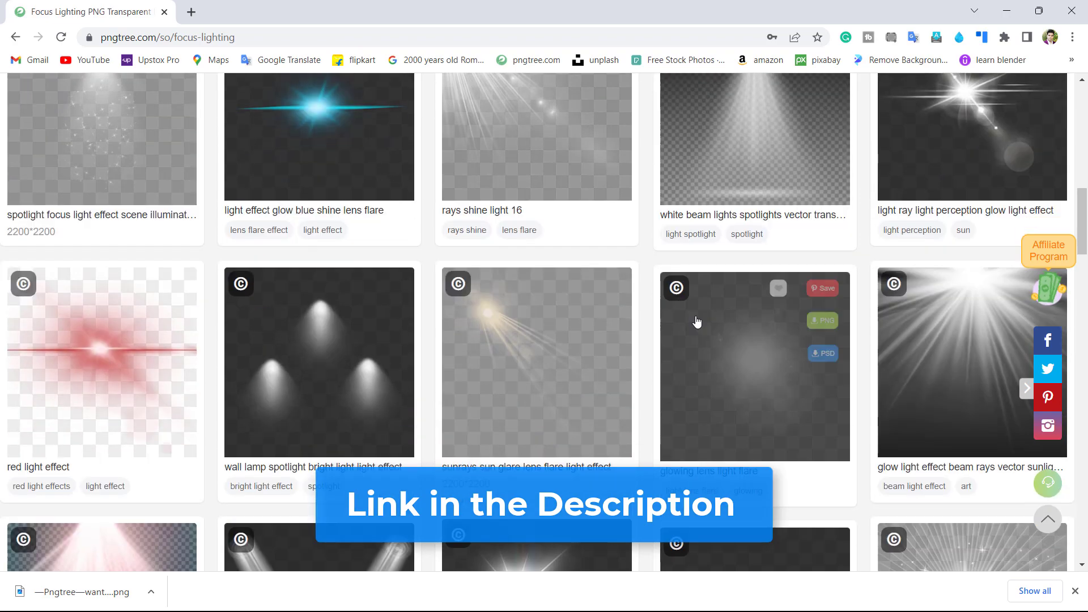
scroll(698, 321, down, 2)
scroll(698, 322, down, 3)
scroll(698, 322, down, 1)
scroll(696, 324, down, 5)
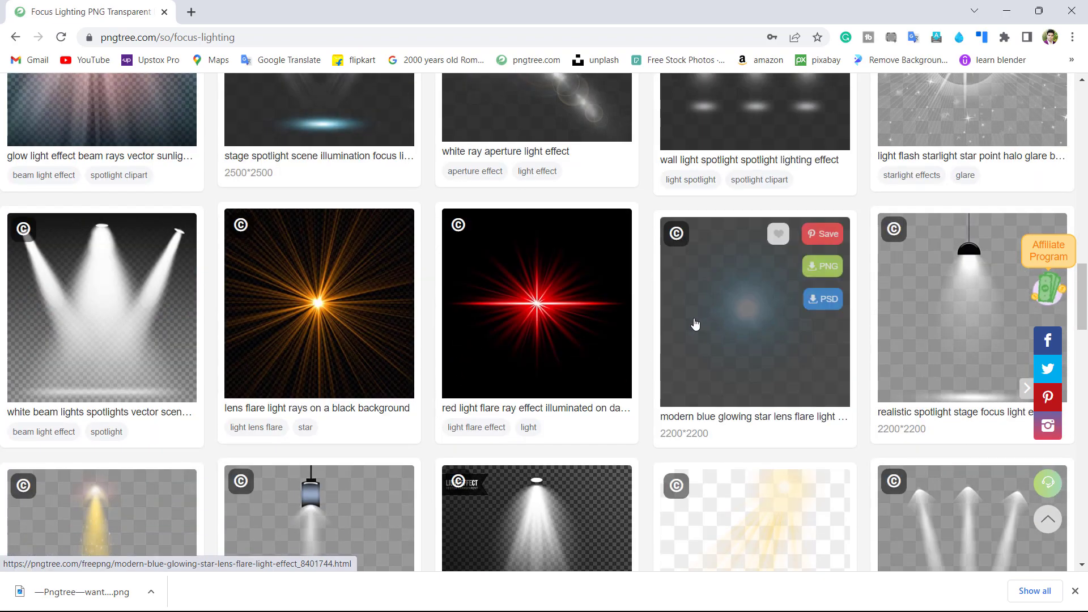
scroll(696, 324, down, 5)
click(695, 323)
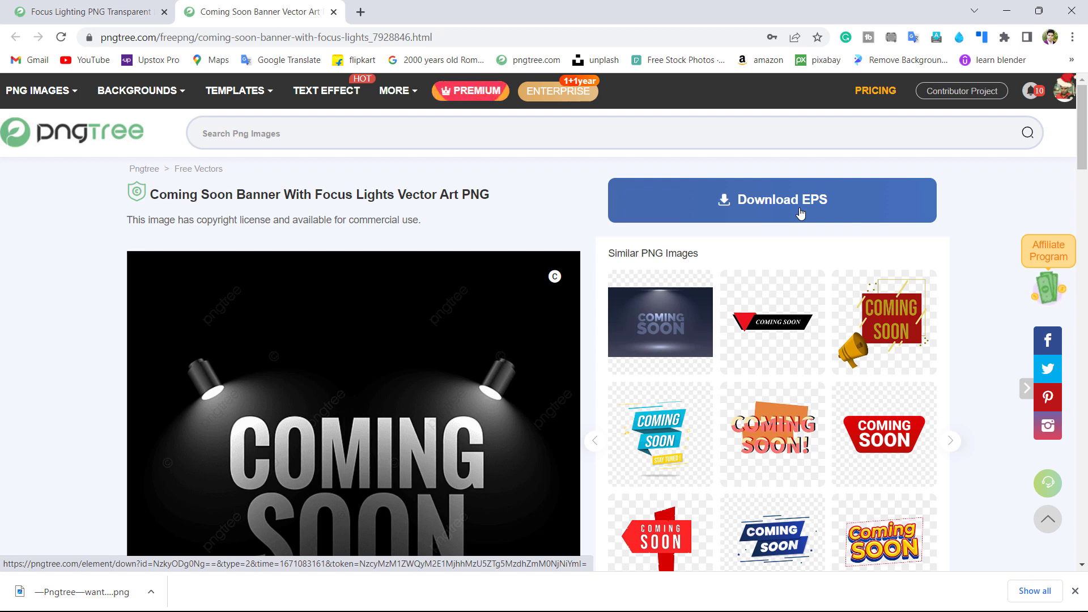
click(801, 213)
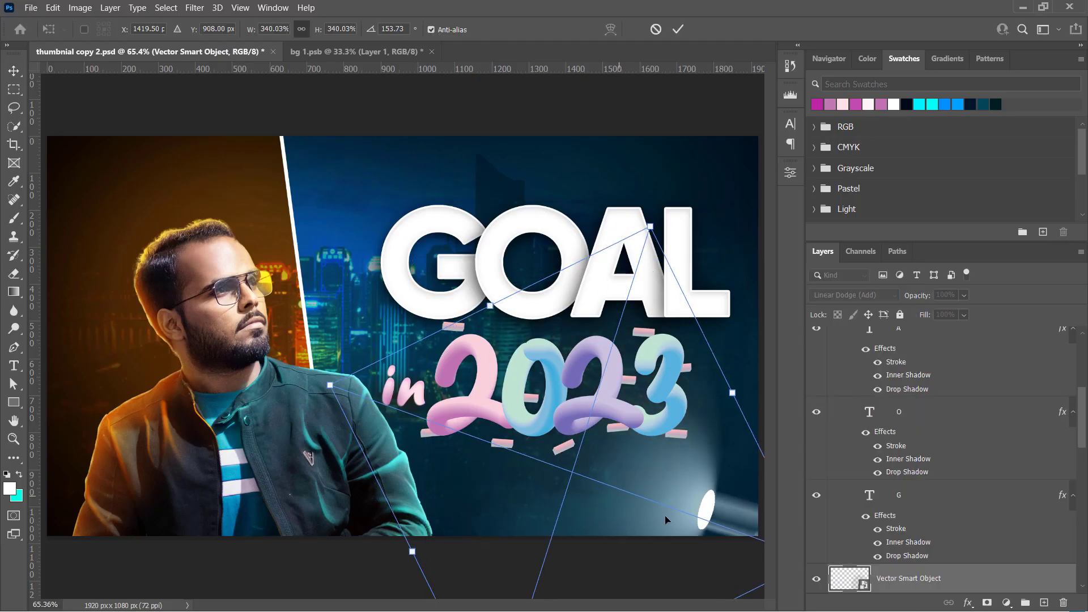
Step: Shrink and rotate the spotlight lamp into the lower right corner and blend it with Linear Dodge (Add)
scroll(396, 341, down, 3)
drag(675, 286, 631, 493)
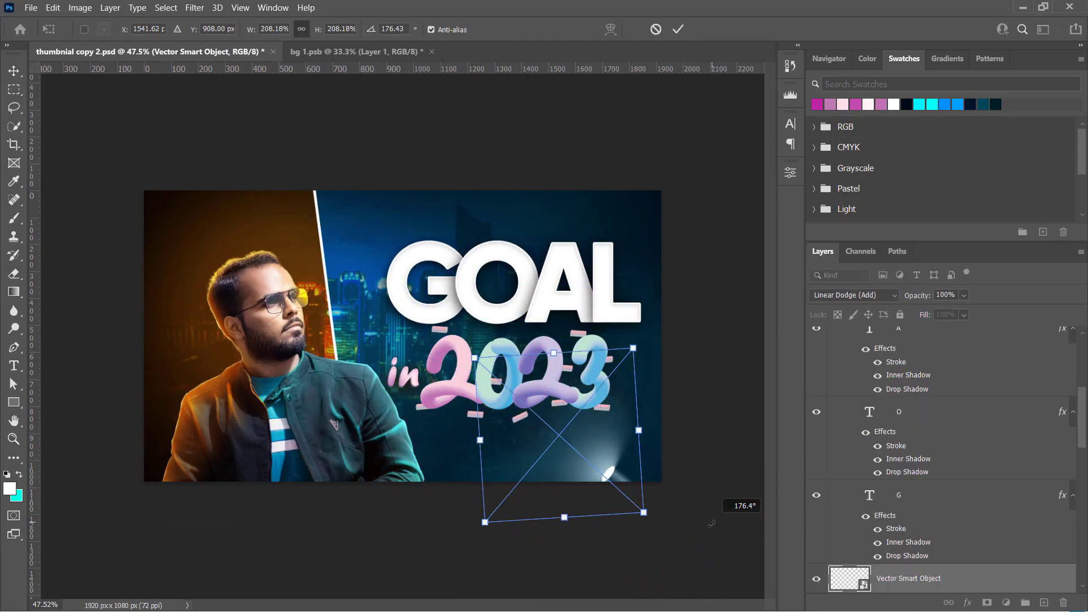
drag(722, 575, 687, 445)
key(Return)
click(853, 295)
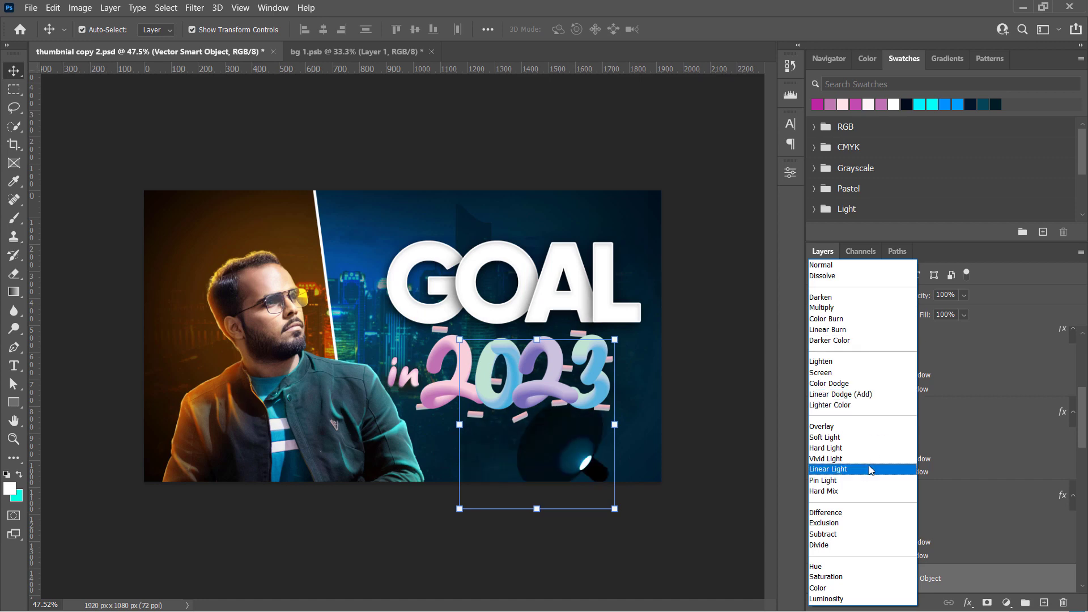
click(857, 564)
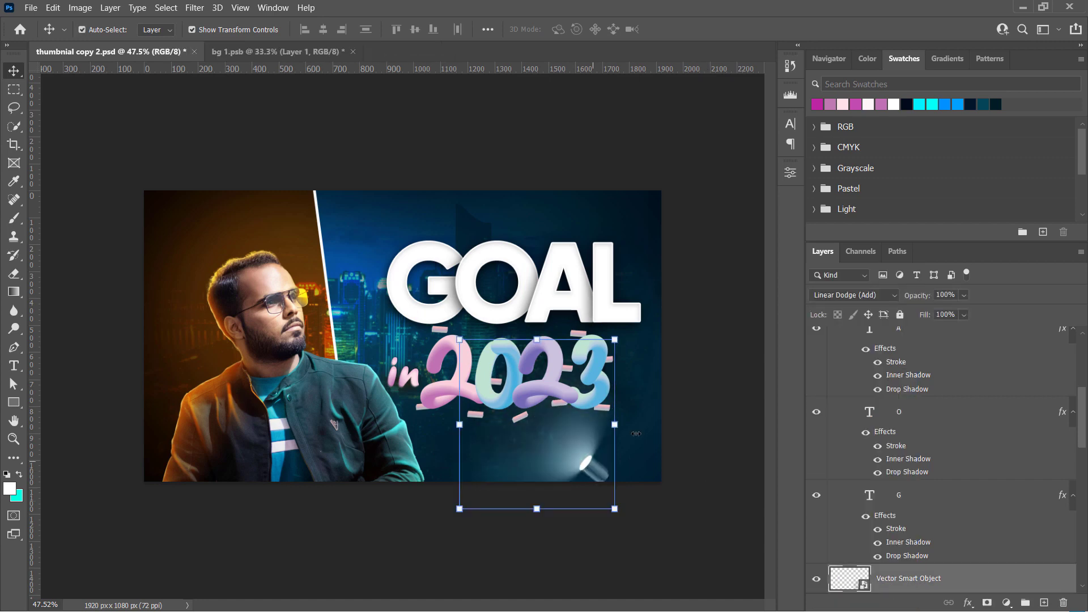
Step: Add a black-masked Solid Color fill layer and paint a soft glow around the lamp
click(1007, 603)
click(1020, 340)
key(Return)
key(ctrl+i)
key(b)
right_click(533, 354)
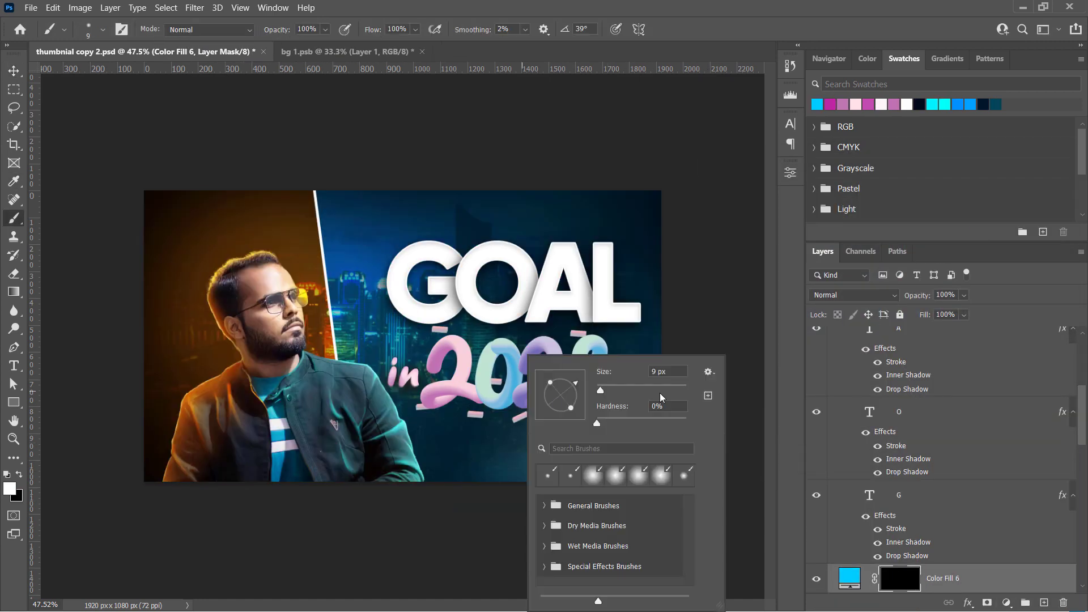
key(Escape)
click(471, 363)
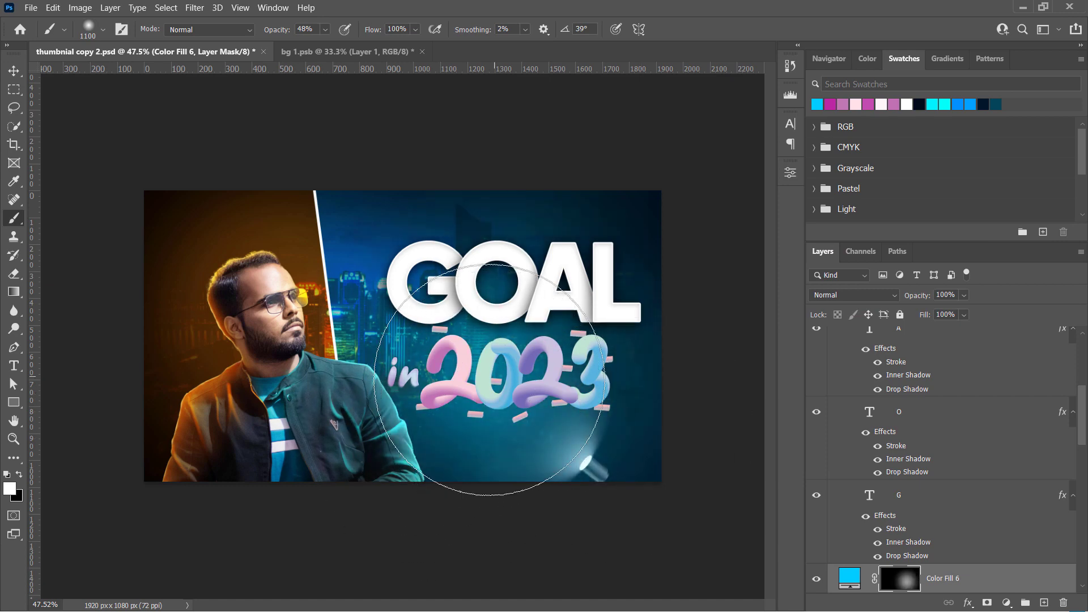
Step: Change the glow fill colour to bright blue
double_click(849, 578)
drag(882, 289, 881, 196)
click(899, 265)
key(Return)
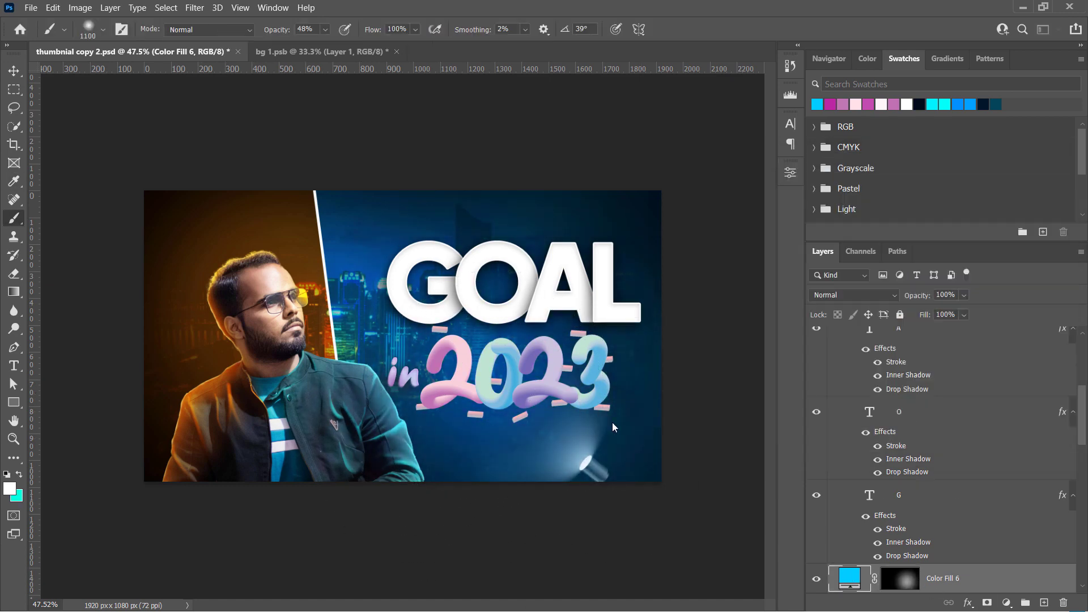
Step: Duplicate the glow, shift it sideways, and recolour the copy cyan
key(v)
key(ctrl+j)
drag(510, 397, 620, 389)
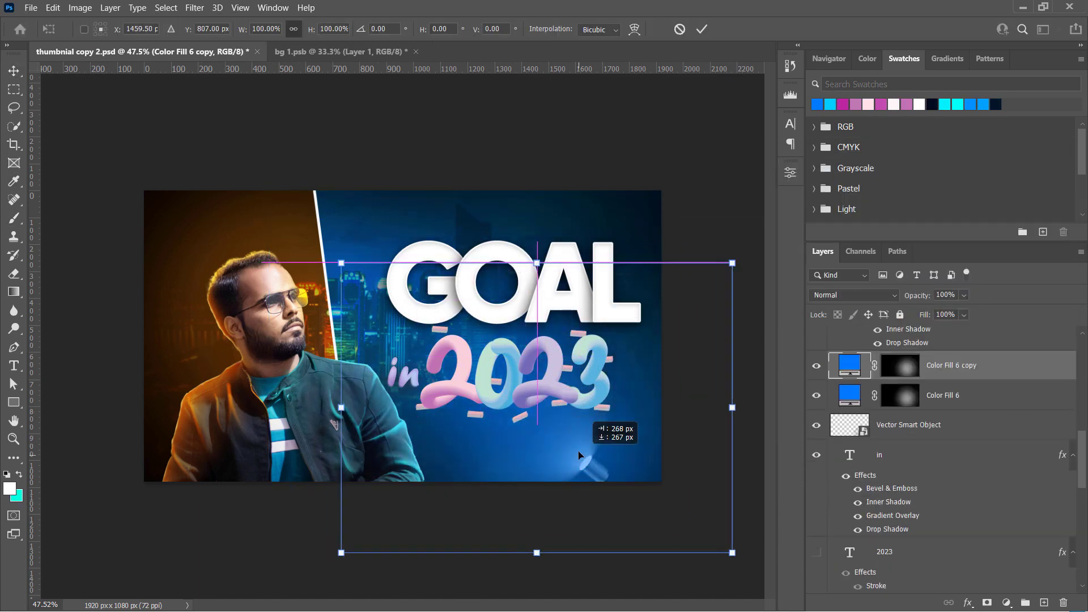
double_click(849, 365)
click(898, 281)
click(1025, 188)
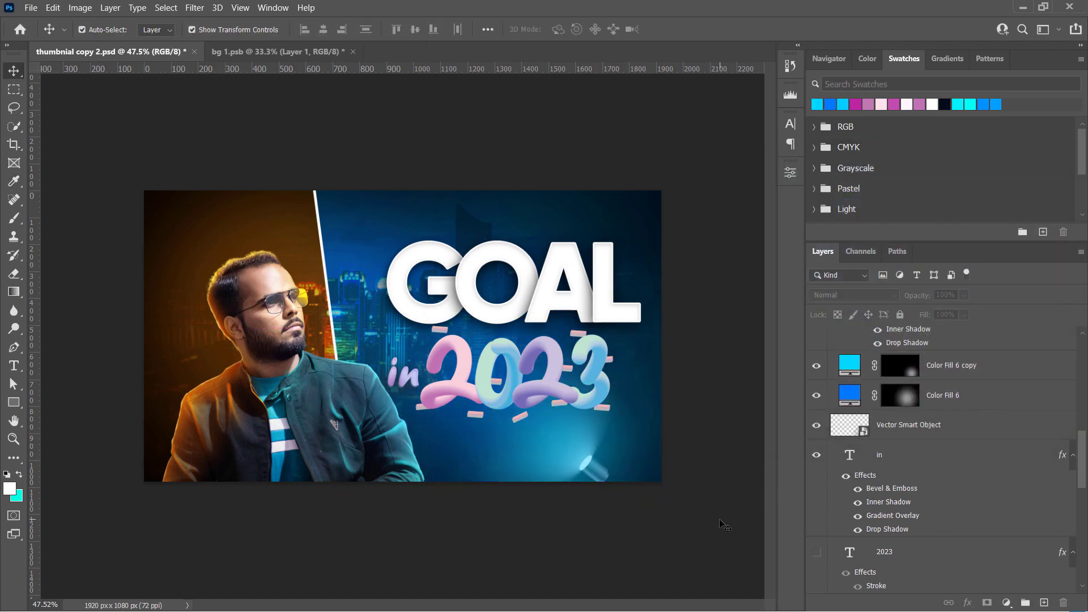
click(855, 295)
key(Escape)
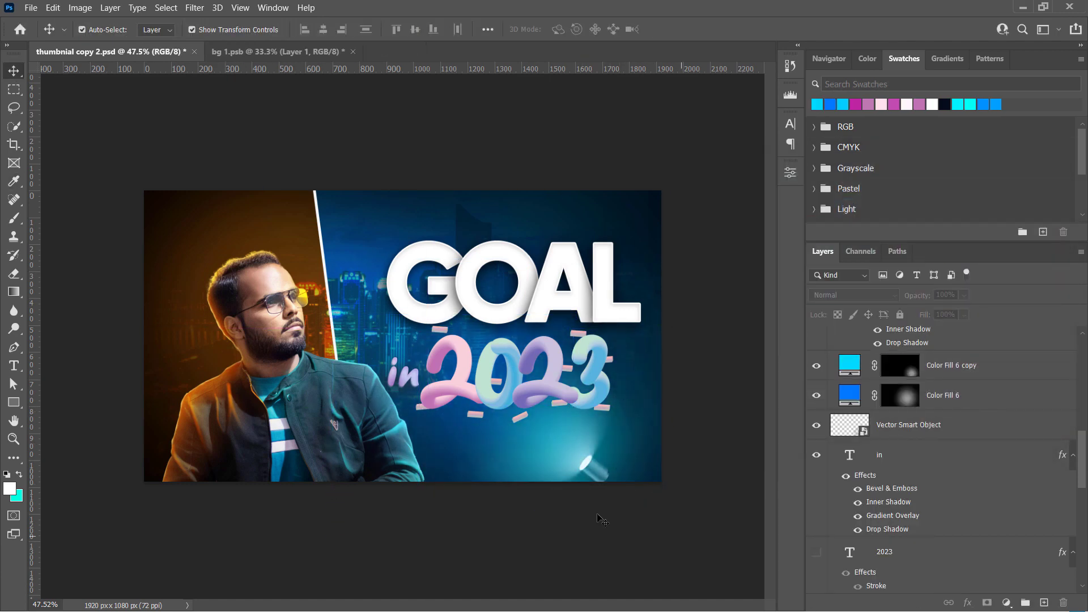
Step: Add a Hue/Saturation adjustment on the 2023 lettering, colorized to a strong cyan
scroll(403, 336, up, 1)
click(499, 374)
click(1006, 602)
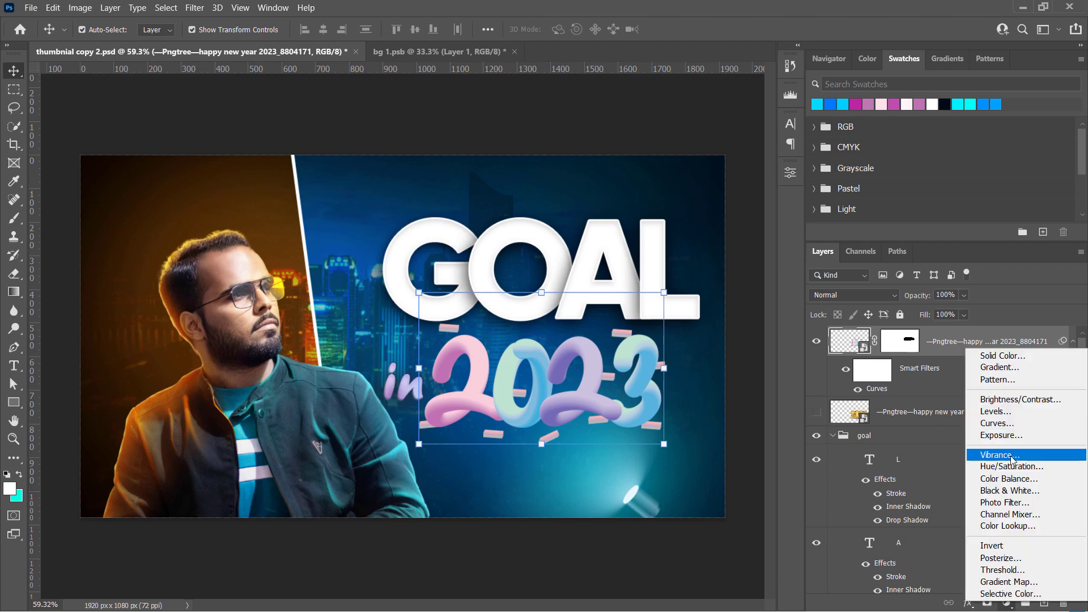
click(998, 468)
click(789, 175)
click(656, 343)
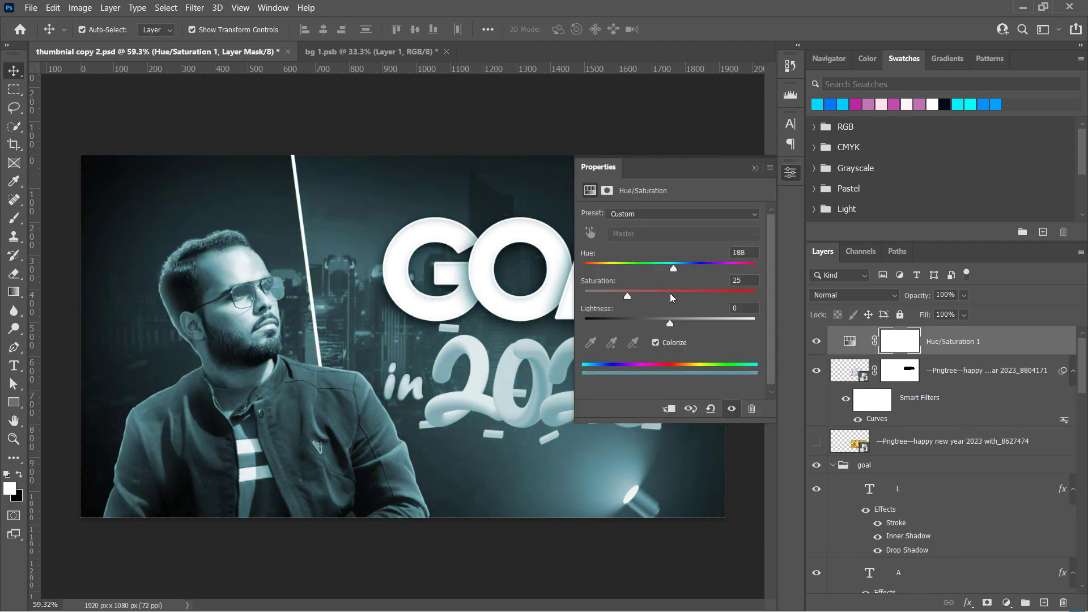
click(671, 298)
key(ctrl+z)
key(ctrl+z)
Step: Invert the adjustment mask to black and set up a size 20 soft brush
click(642, 404)
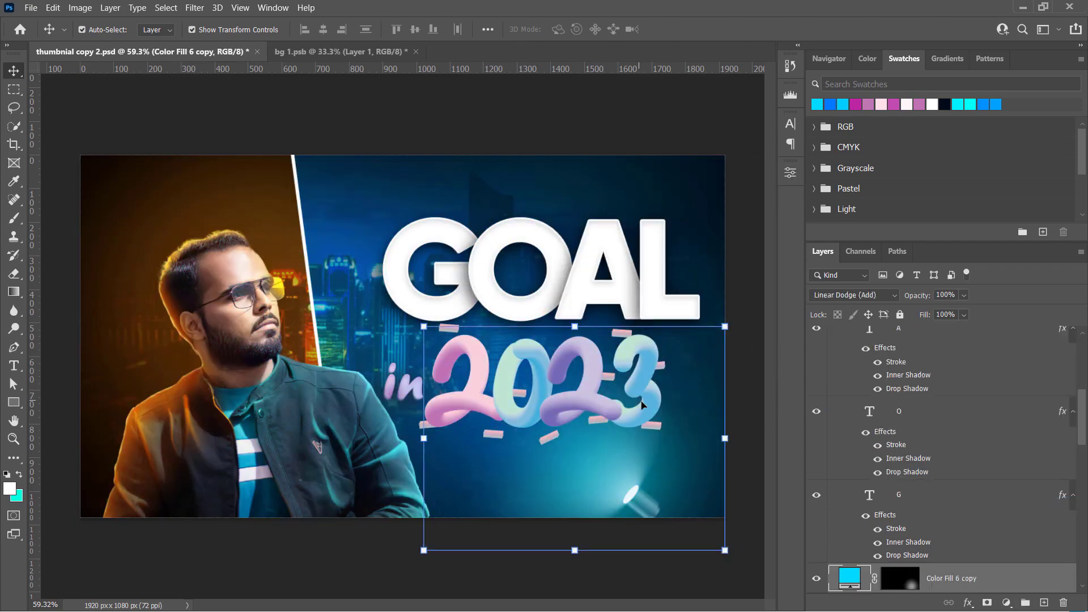
scroll(642, 404, up, 5)
scroll(685, 388, up, 4)
key(ctrl+i)
key(b)
right_click(461, 395)
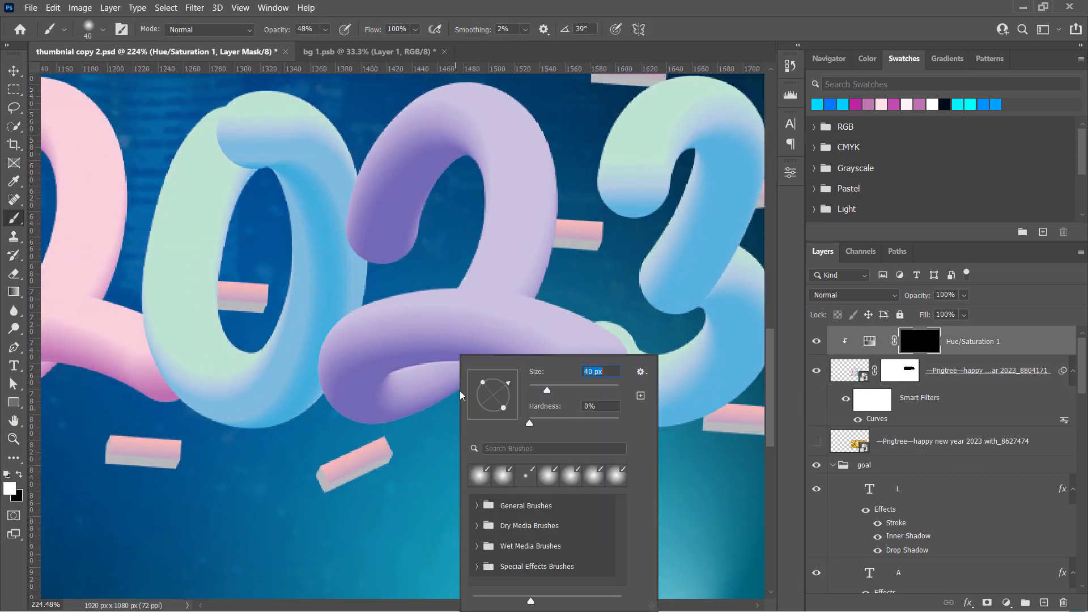
text(20)
key(Return)
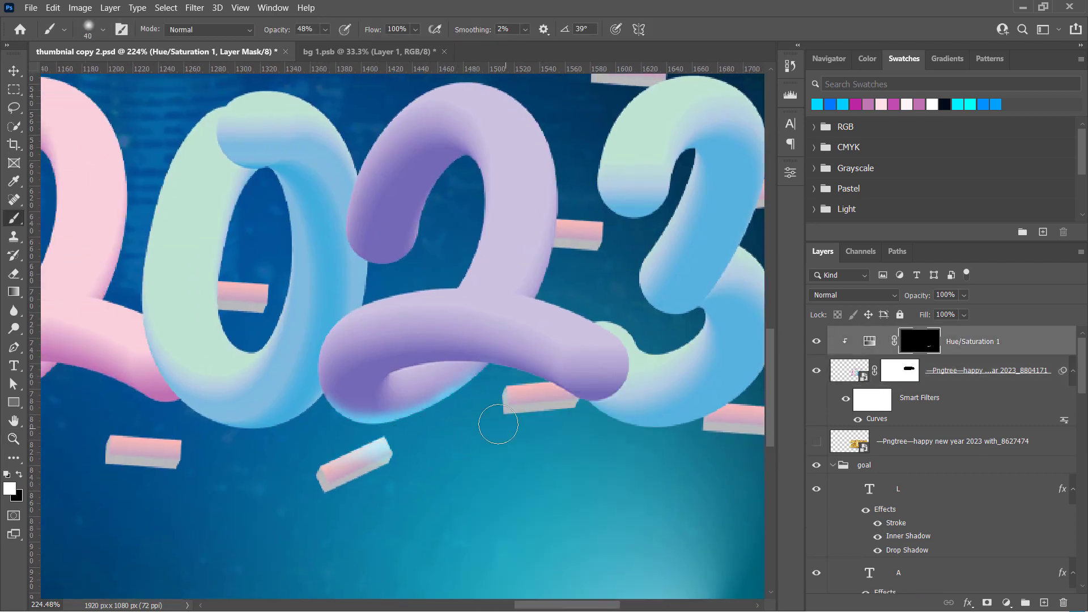
Step: Paint cyan rim light along the letter edges and erase a stray spot
scroll(494, 420, down, 1)
key(bracketleft)
key(bracketleft)
key(bracketleft)
key(bracketleft)
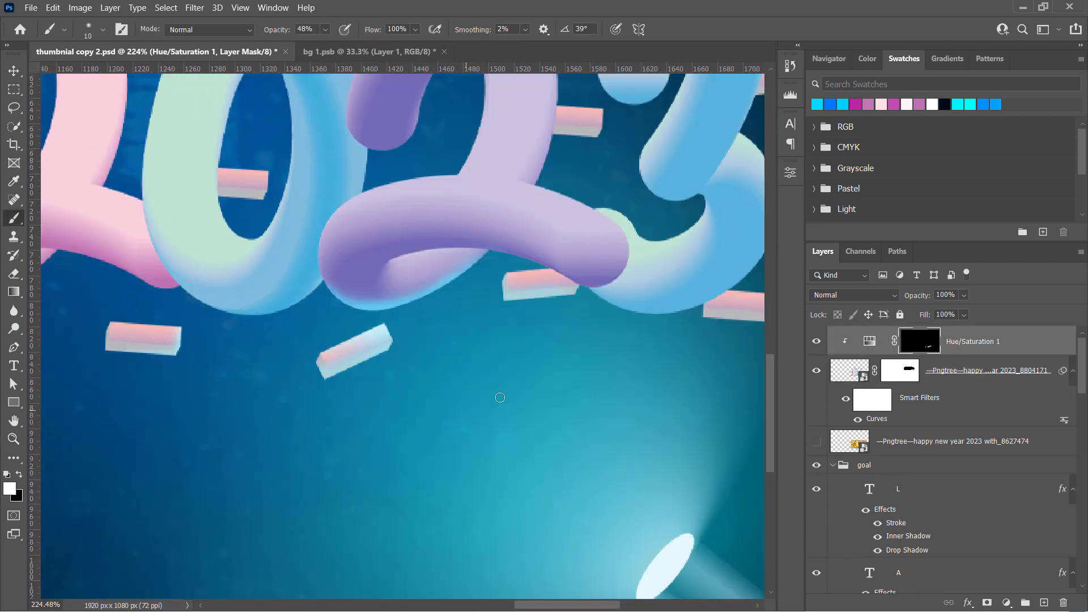
scroll(409, 357, right, 4)
scroll(405, 374, left, 10)
scroll(389, 303, left, 5)
key(bracketright)
key(bracketright)
key(bracketright)
key(0)
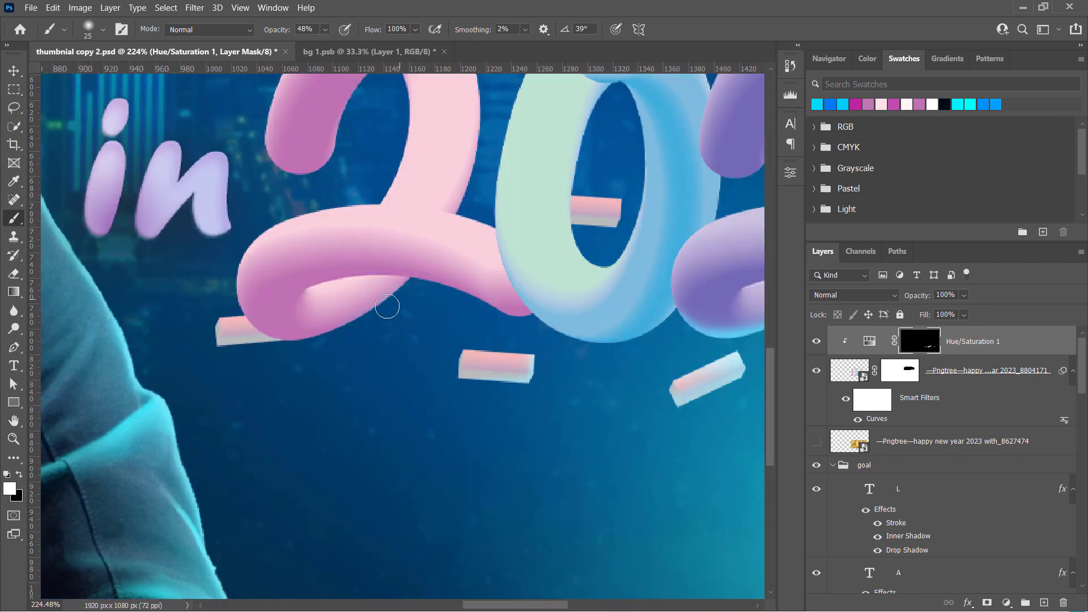
key(x)
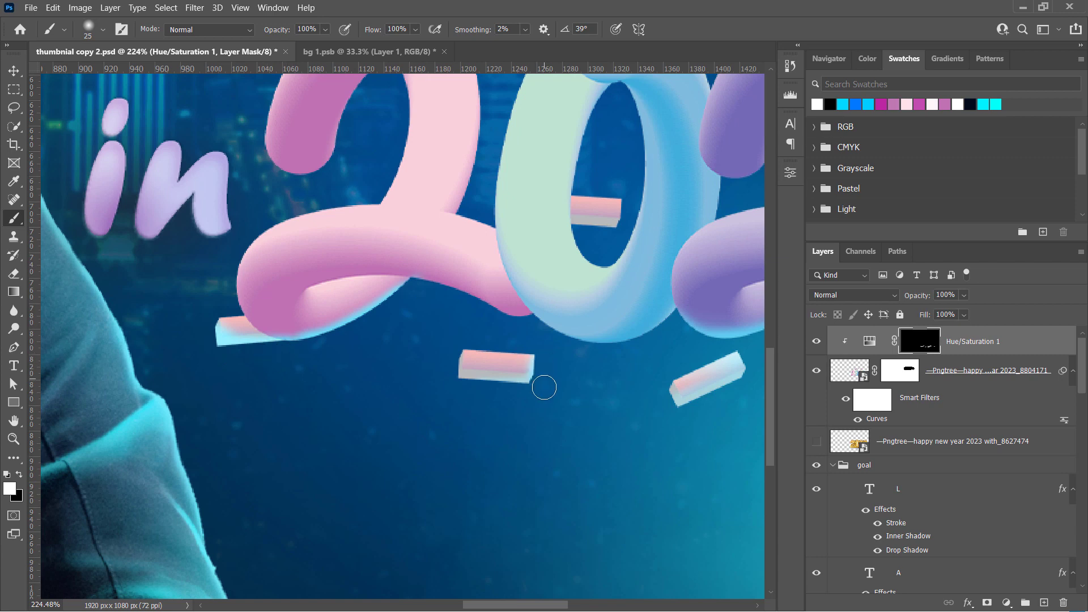
scroll(544, 388, up, 2)
scroll(482, 363, right, 6)
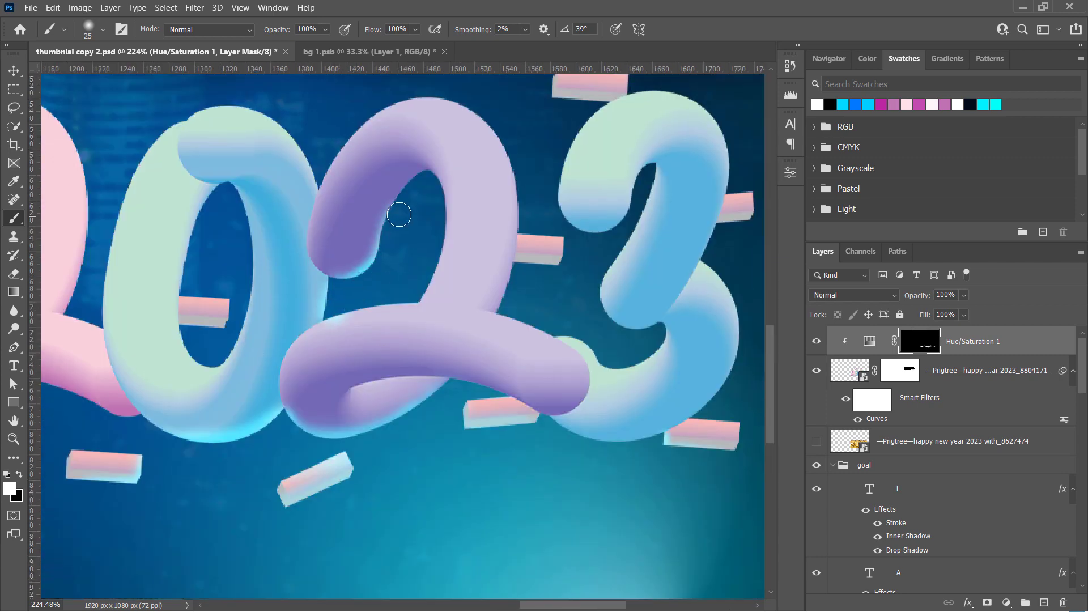
key(x)
click(347, 324)
Step: Zoom in closely on the 3 and paint its rim light on the mask
drag(679, 230, 547, 218)
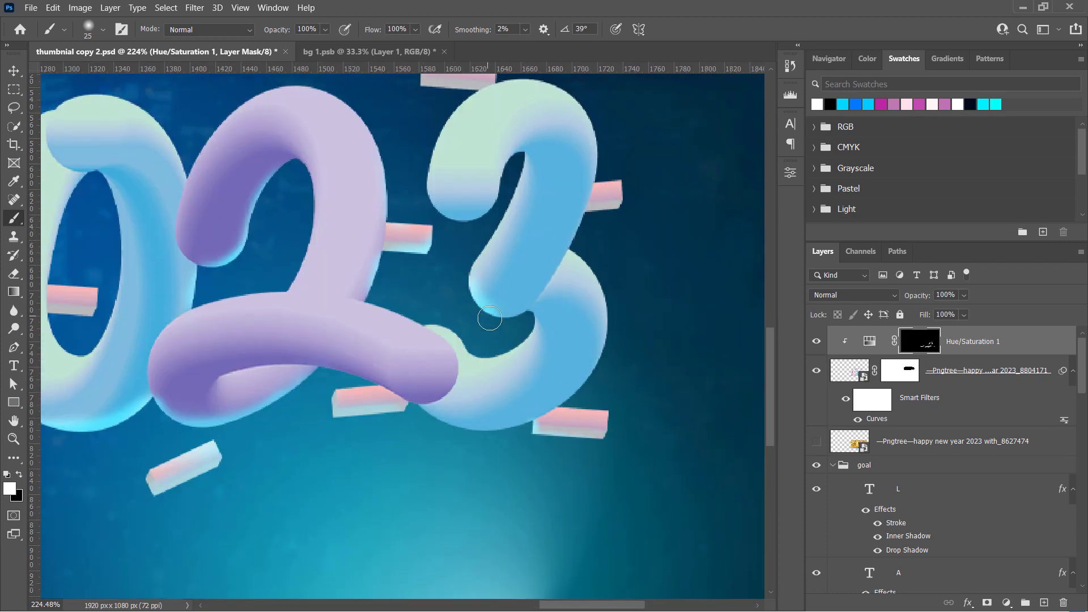
scroll(476, 283, down, 1)
scroll(430, 193, up, 3)
scroll(284, 193, left, 5)
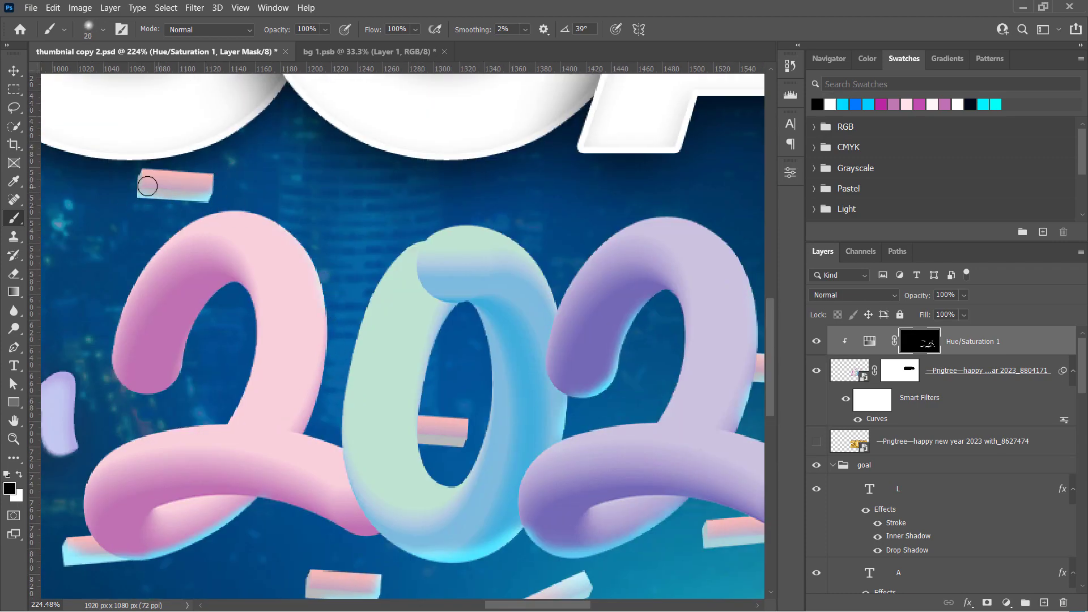
key(z)
key(ctrl+0)
drag(614, 442, 688, 377)
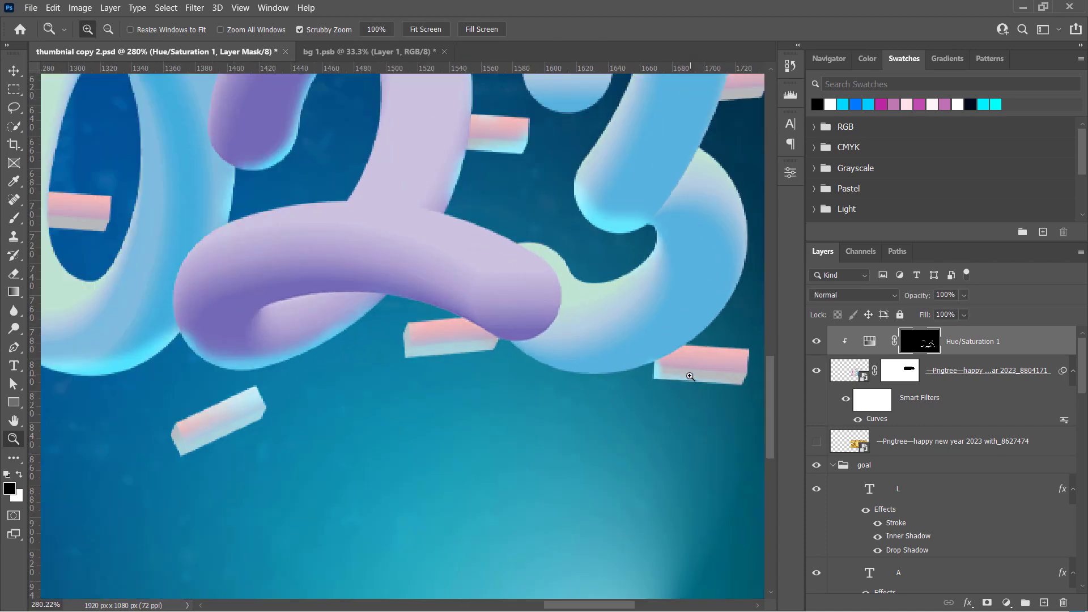
key(b)
key(x)
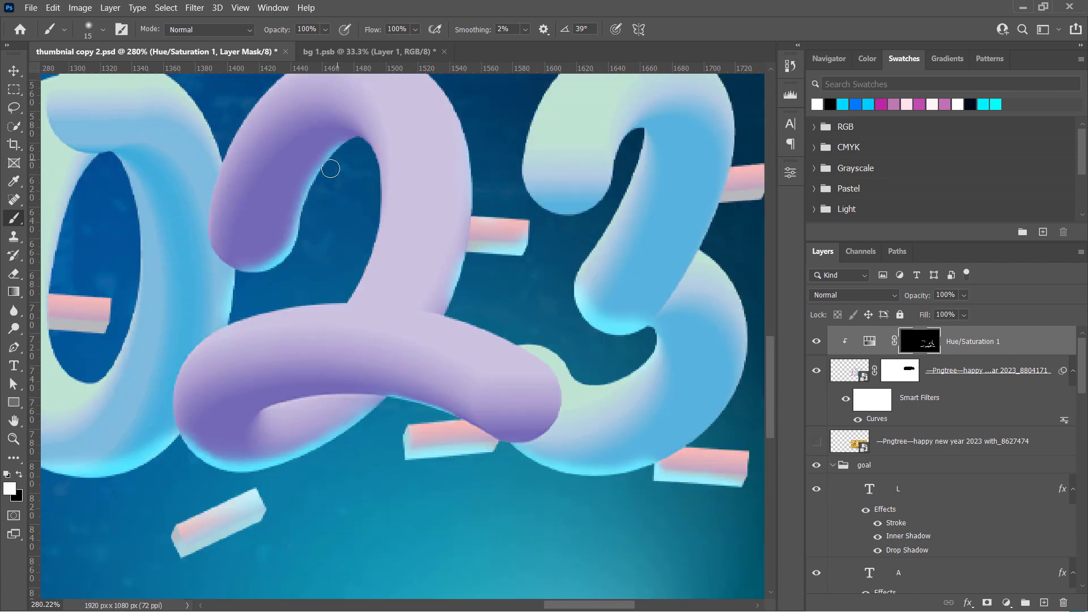
Step: Paint and smooth cyan rim light under the pink 2, then fit the thumbnail on screen
drag(334, 348, 308, 190)
mouse_move(274, 322)
mouse_down()
mouse_move(300, 372)
mouse_move(480, 183)
mouse_up()
drag(419, 291, 247, 377)
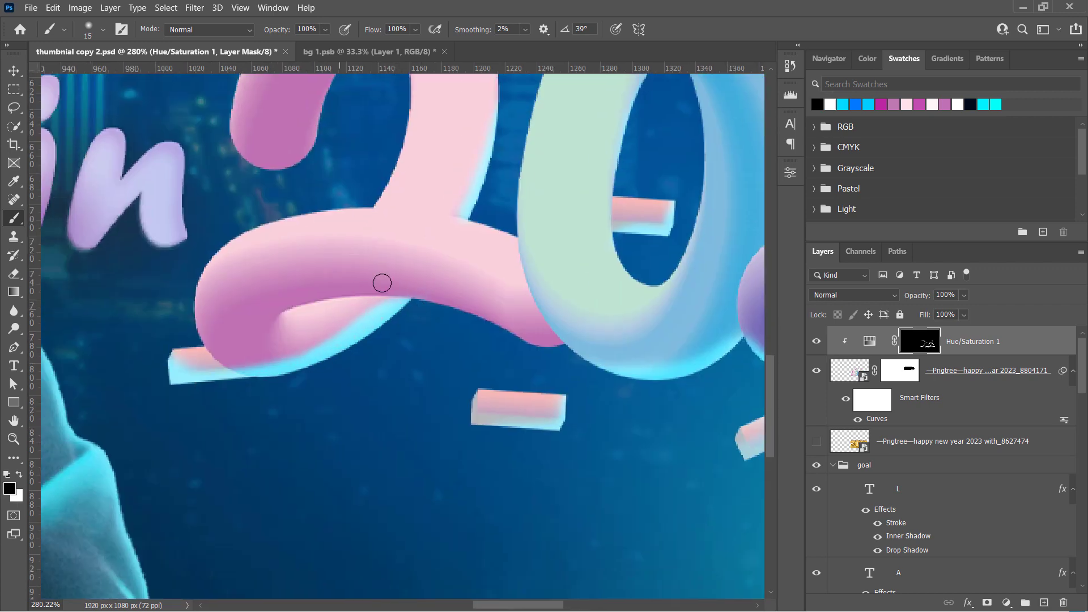
key(x)
drag(376, 289, 403, 268)
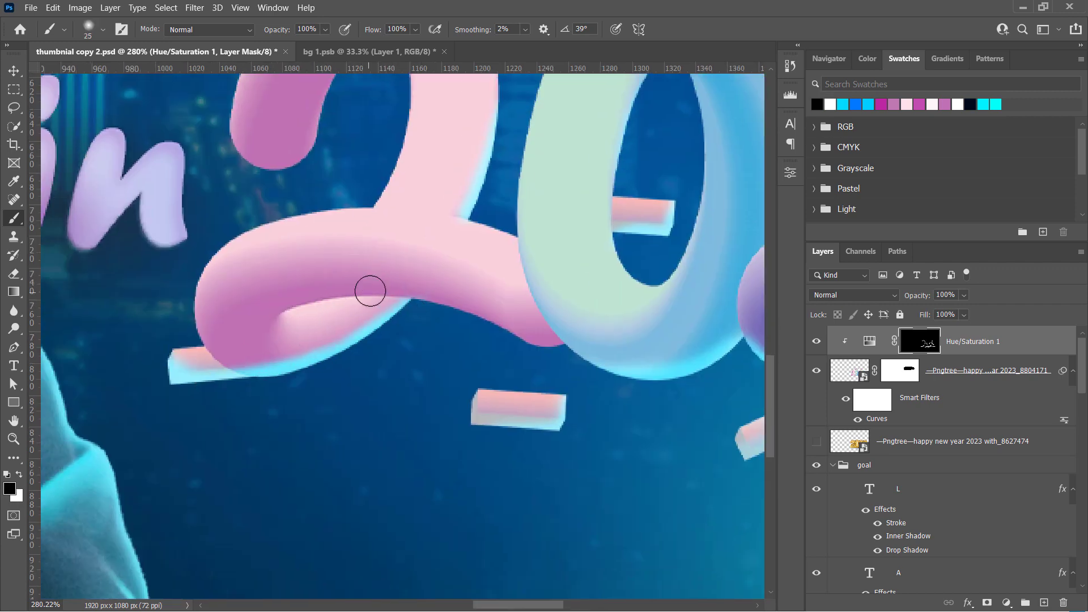
key(z)
right_click(420, 268)
click(436, 274)
Step: Stamp a merged top layer and boost whites, texture, clarity and exposure in Camera Raw
scroll(555, 322, down, 2)
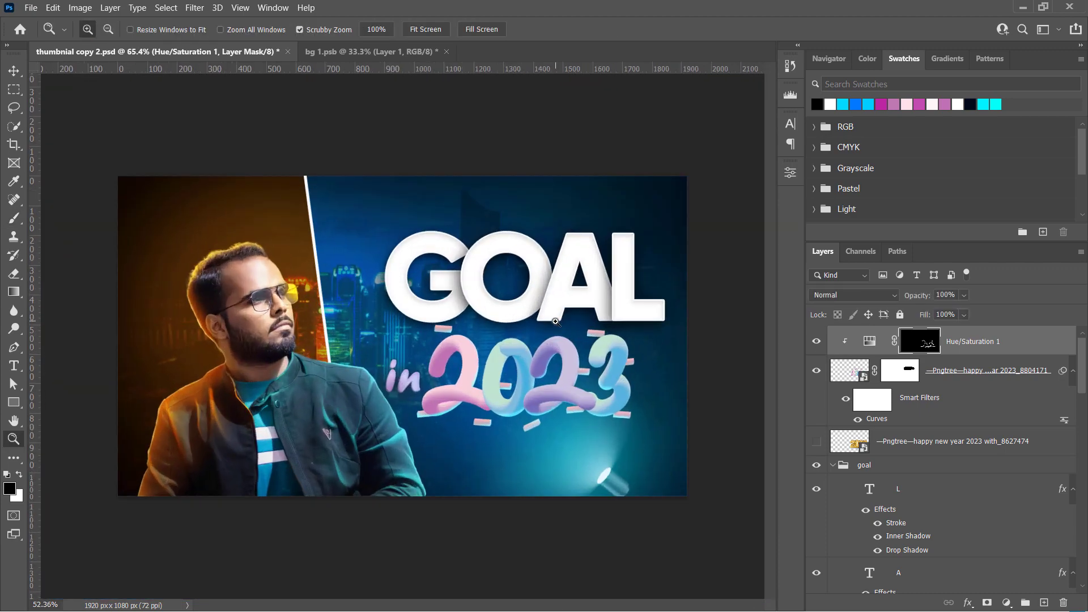
scroll(542, 322, up, 1)
key(ctrl+shift+alt+e)
click(195, 8)
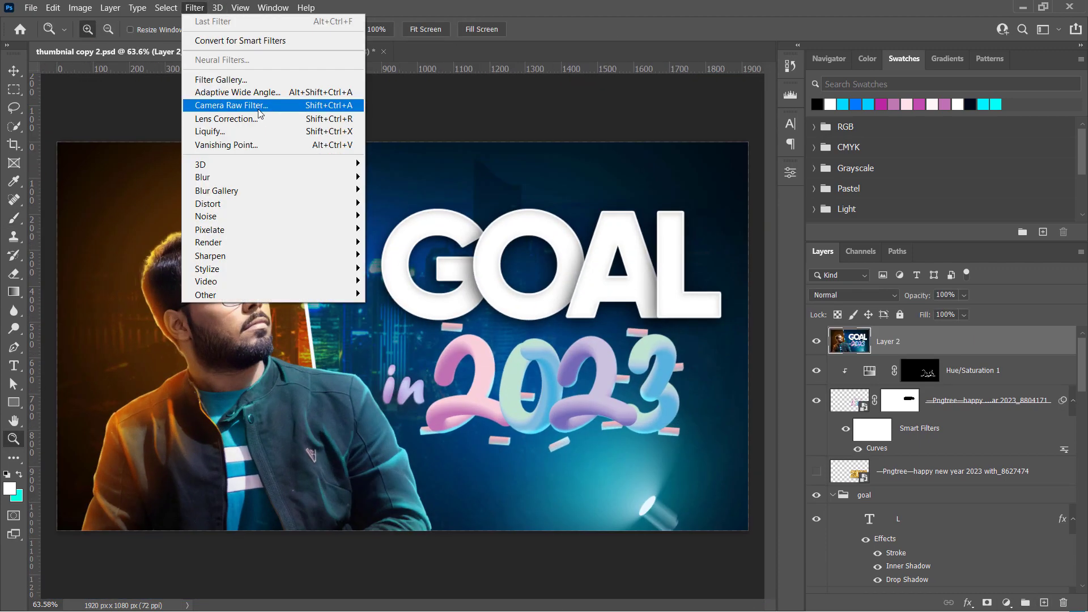
click(266, 107)
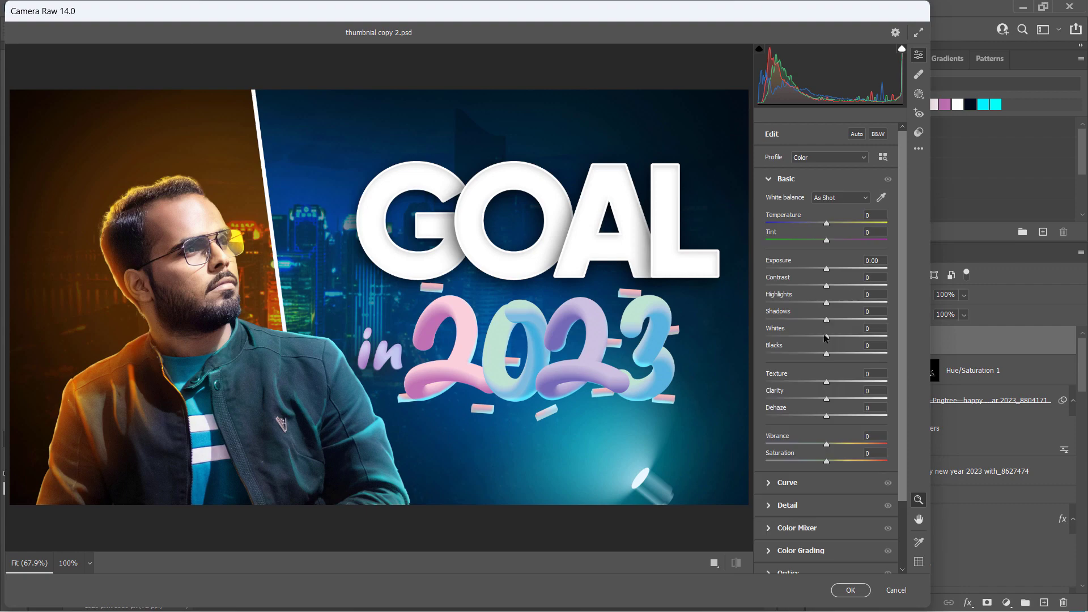
mouse_move(826, 336)
mouse_down()
mouse_move(813, 303)
mouse_move(829, 303)
mouse_up()
drag(827, 382, 838, 400)
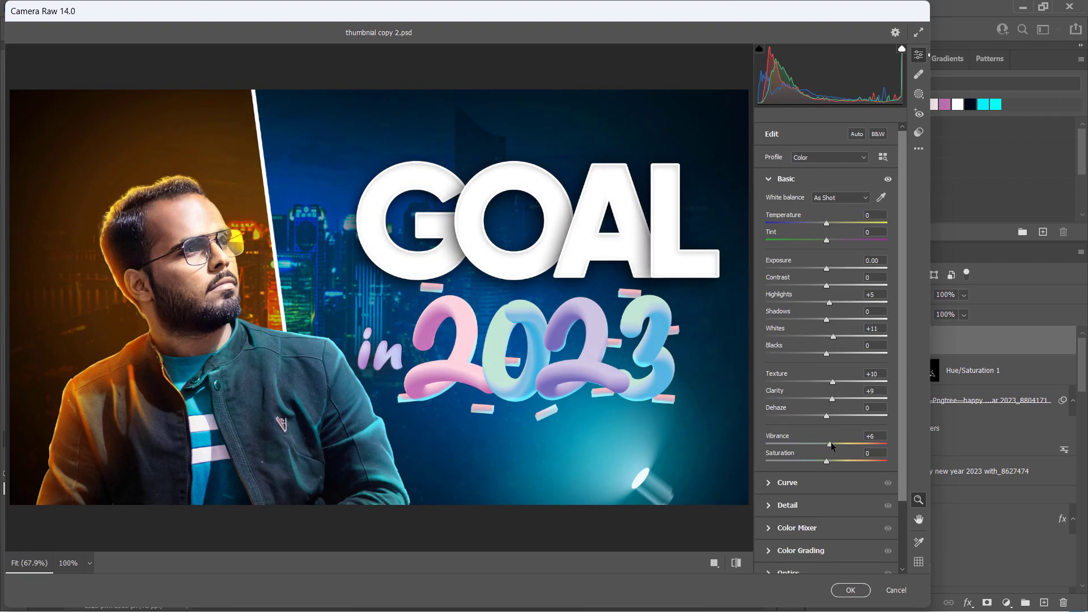
drag(831, 444, 827, 445)
drag(821, 227, 817, 228)
mouse_move(828, 274)
mouse_down()
mouse_move(827, 287)
mouse_move(844, 285)
mouse_move(826, 319)
mouse_up()
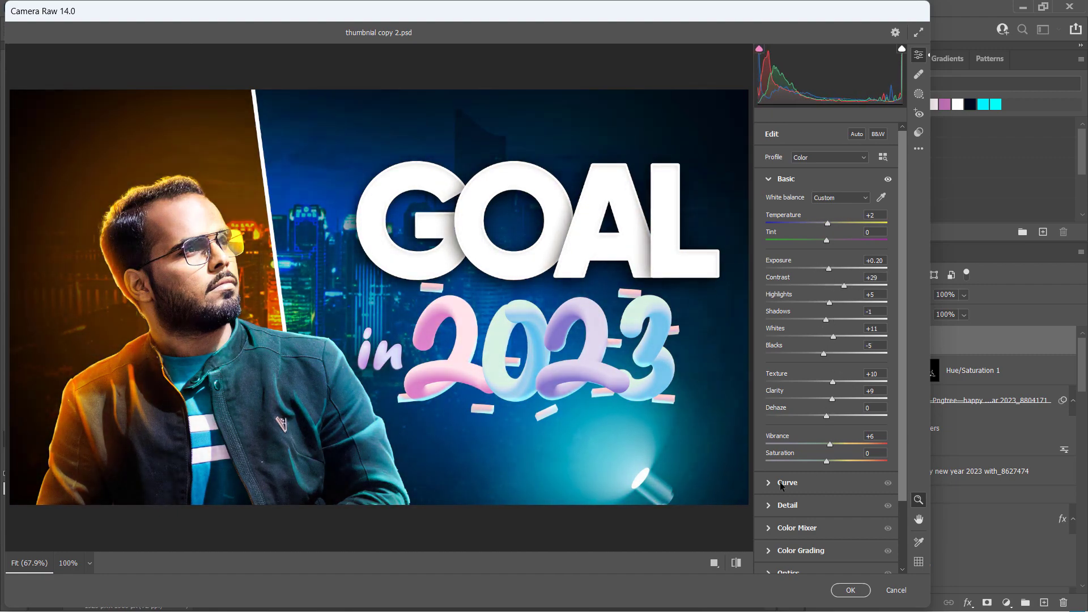
Step: Keep the shadows neutral and give the highlights a slight pink colour grade
click(786, 179)
click(800, 269)
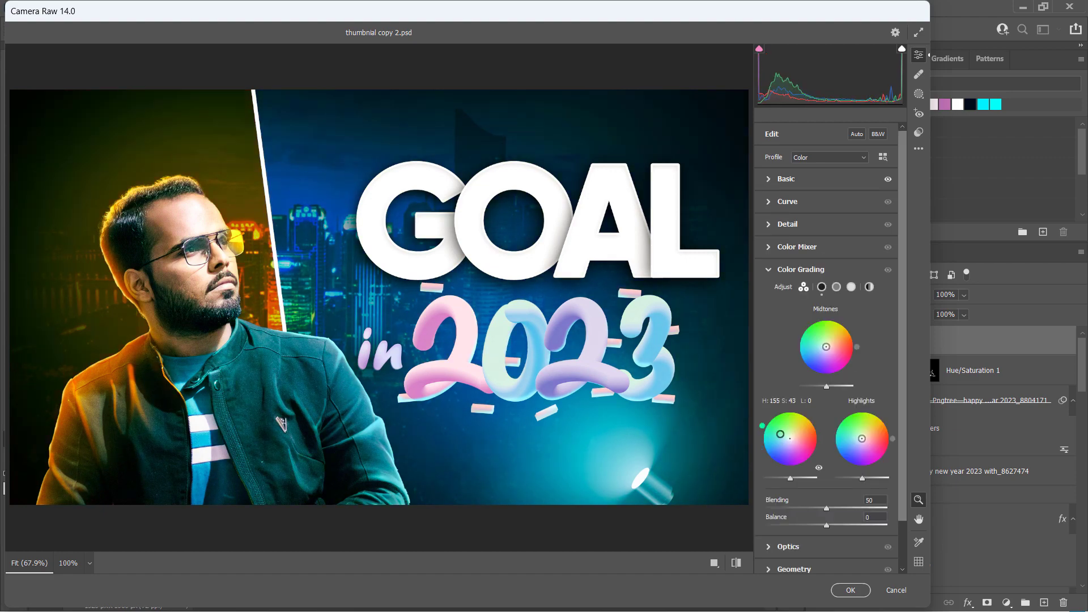
drag(781, 434, 808, 428)
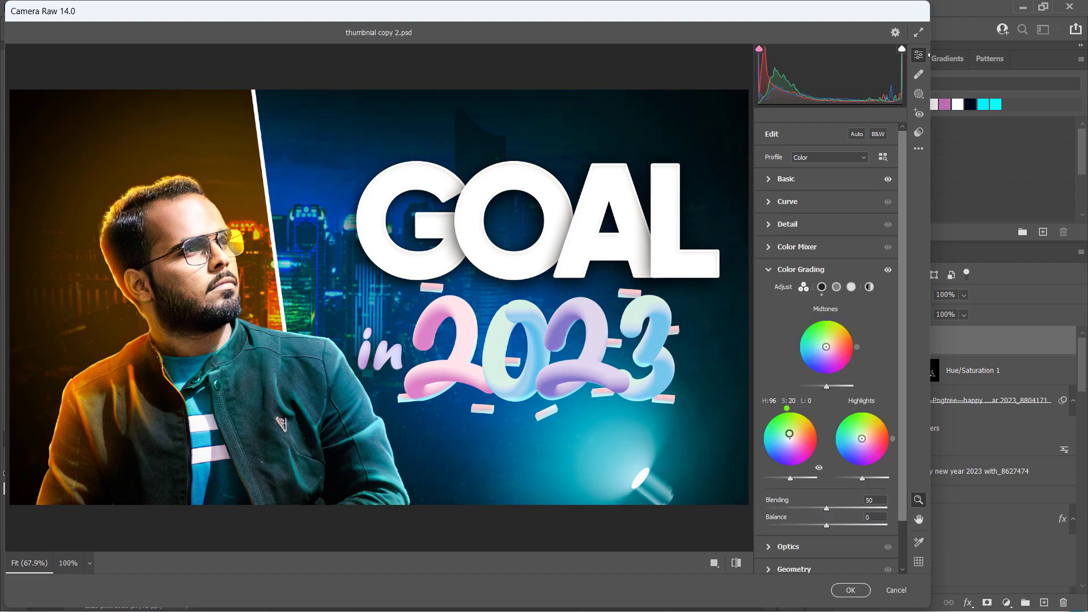
double_click(809, 428)
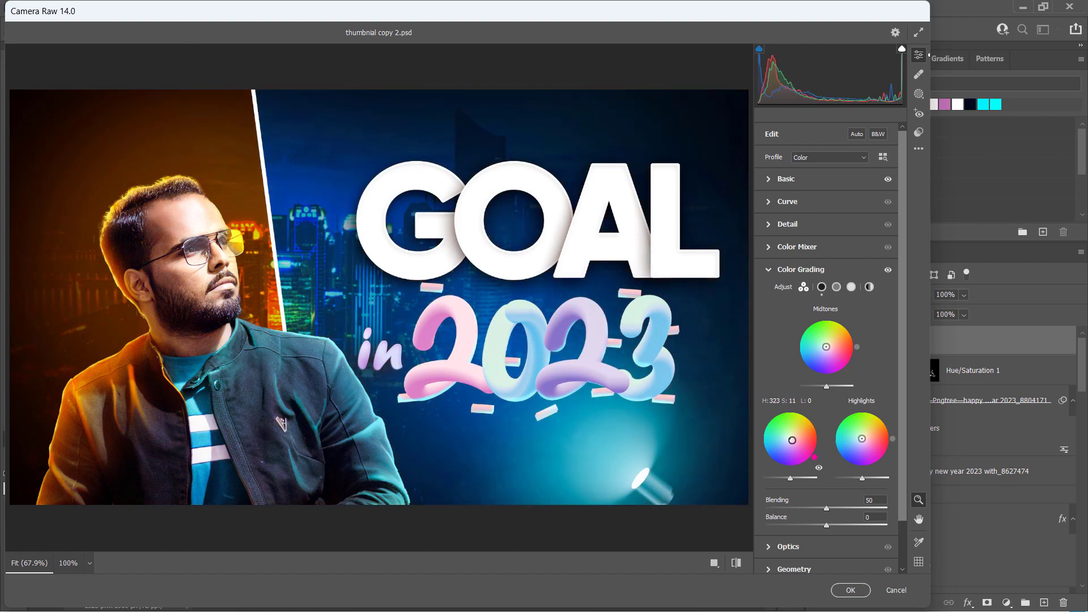
drag(861, 439, 865, 439)
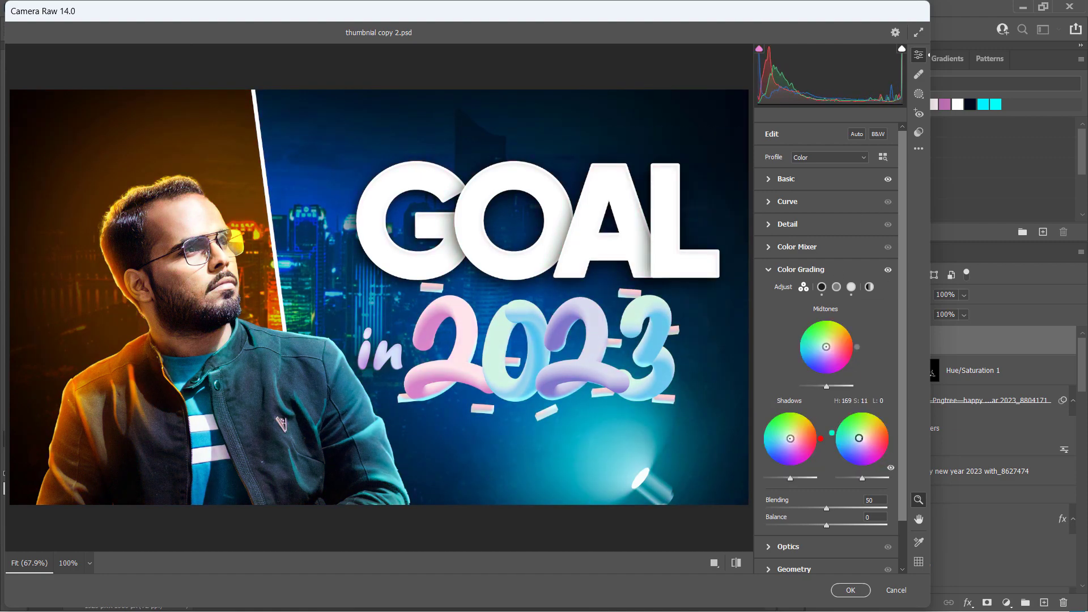
Step: Darken the edges with a -100 vignette and apply the Camera Raw filter
click(801, 269)
click(789, 337)
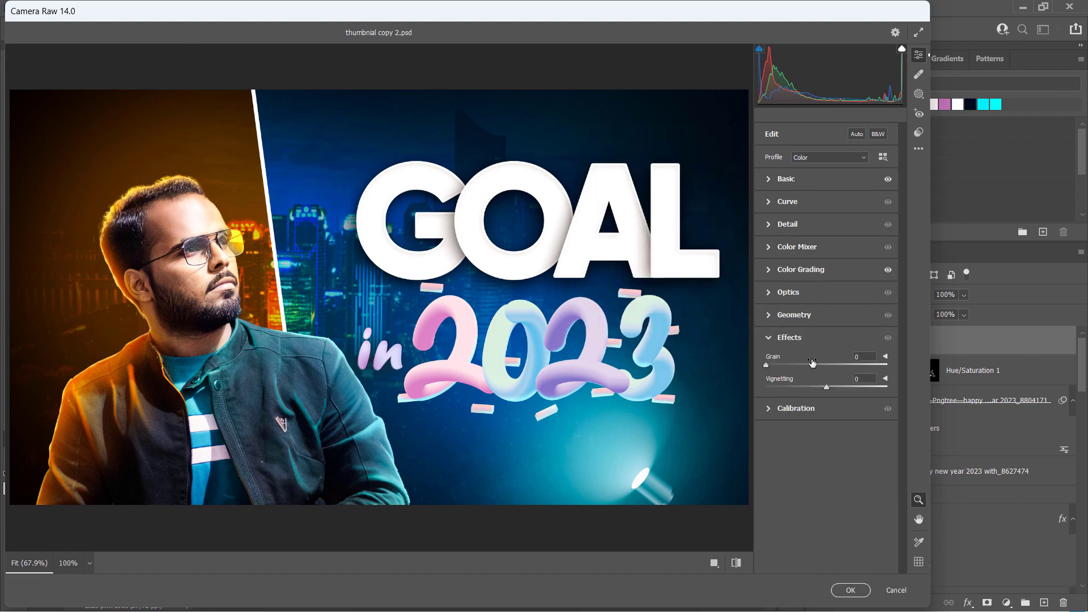
mouse_move(826, 387)
mouse_down()
mouse_move(791, 387)
mouse_move(822, 388)
mouse_up()
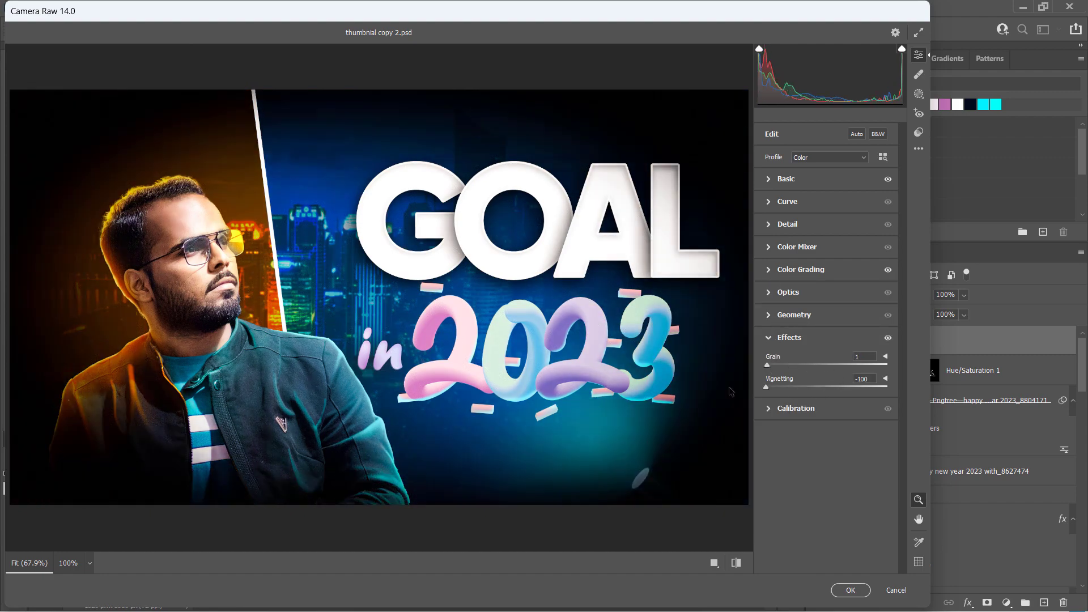
click(850, 590)
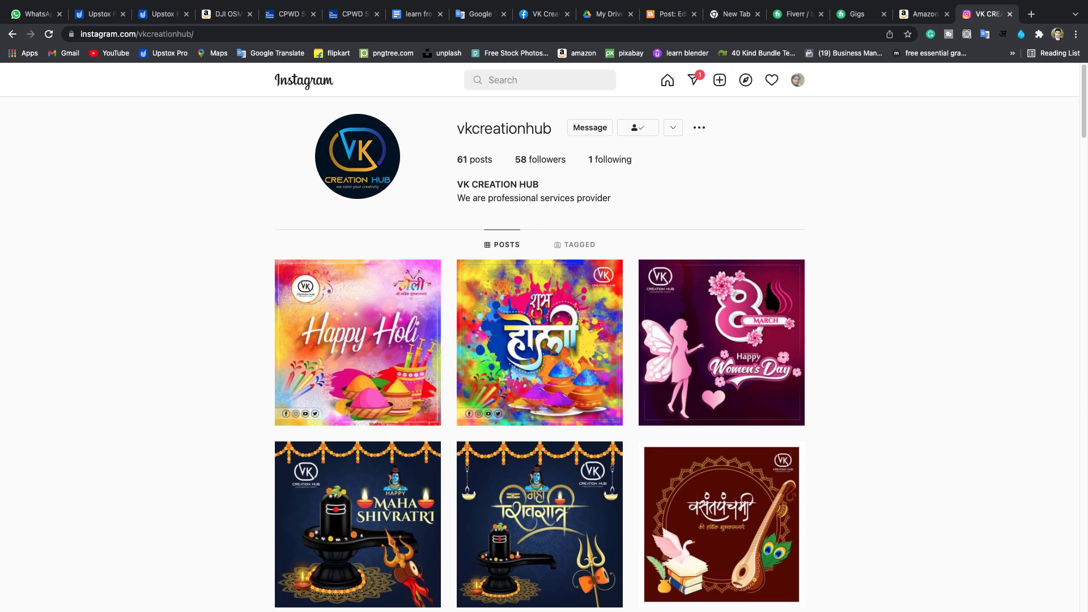
scroll(540, 354, down, 1)
scroll(540, 354, down, 1)
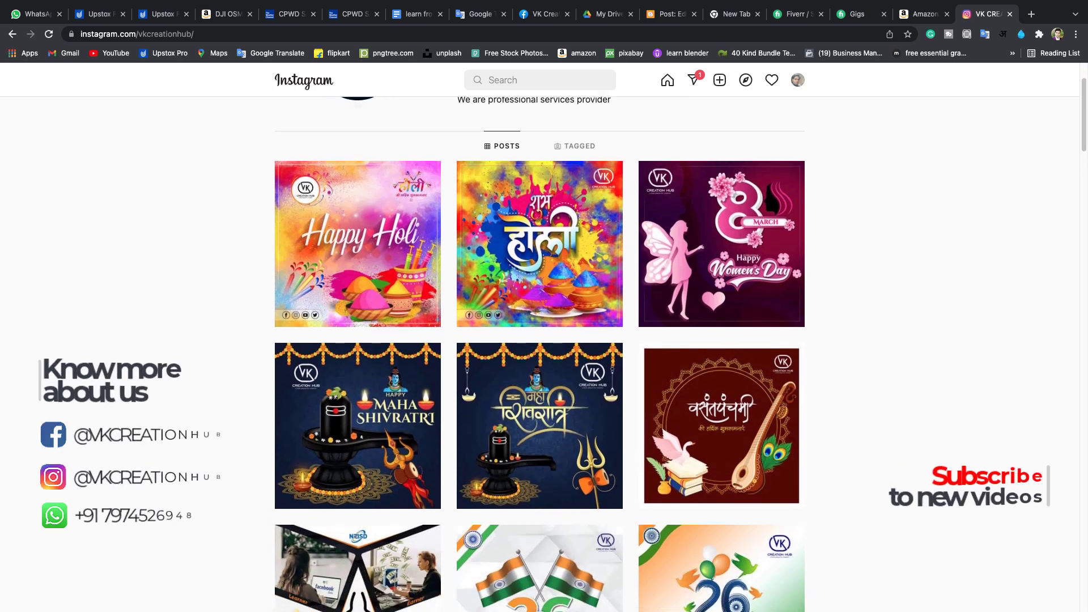
scroll(539, 354, down, 1)
scroll(540, 354, down, 1)
scroll(540, 354, up, 4)
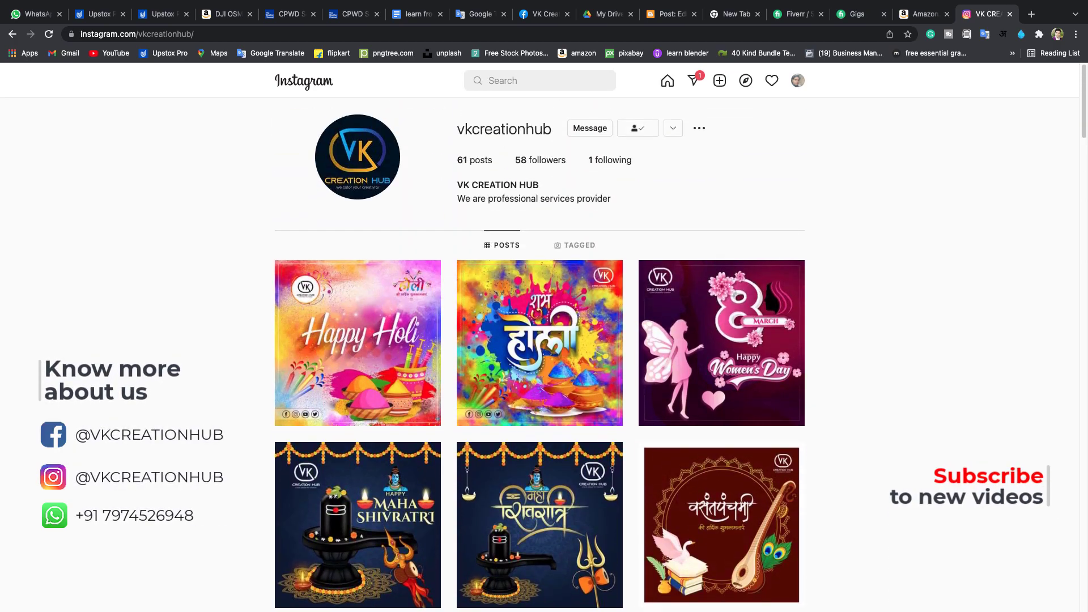
scroll(540, 355, down, 7)
scroll(540, 354, down, 4)
scroll(540, 354, down, 1)
scroll(540, 354, down, 10)
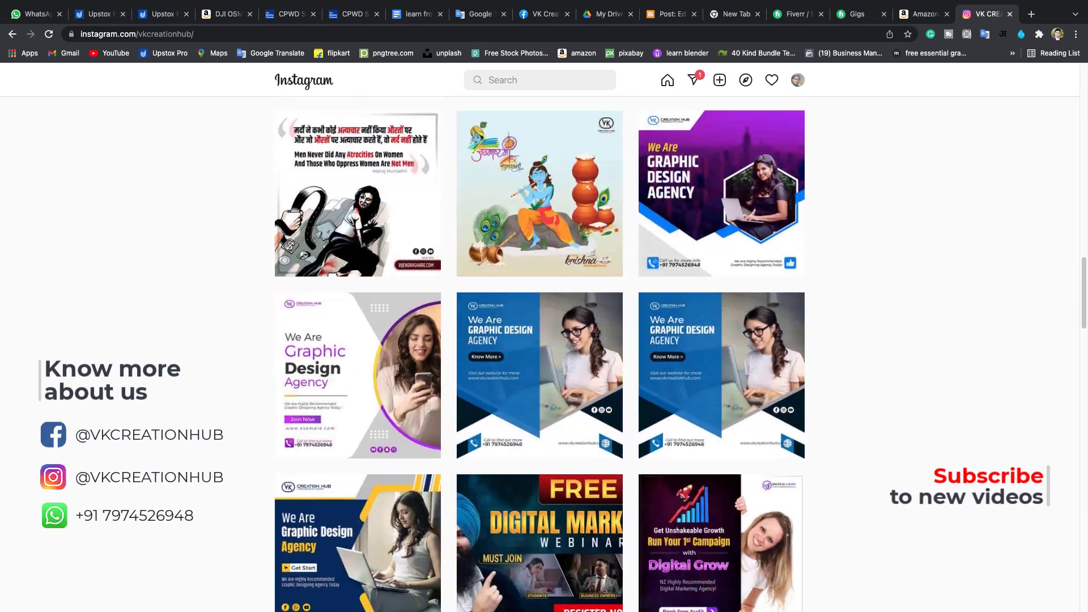
scroll(540, 354, down, 3)
scroll(539, 354, down, 4)
scroll(540, 355, up, 10)
scroll(540, 355, down, 2)
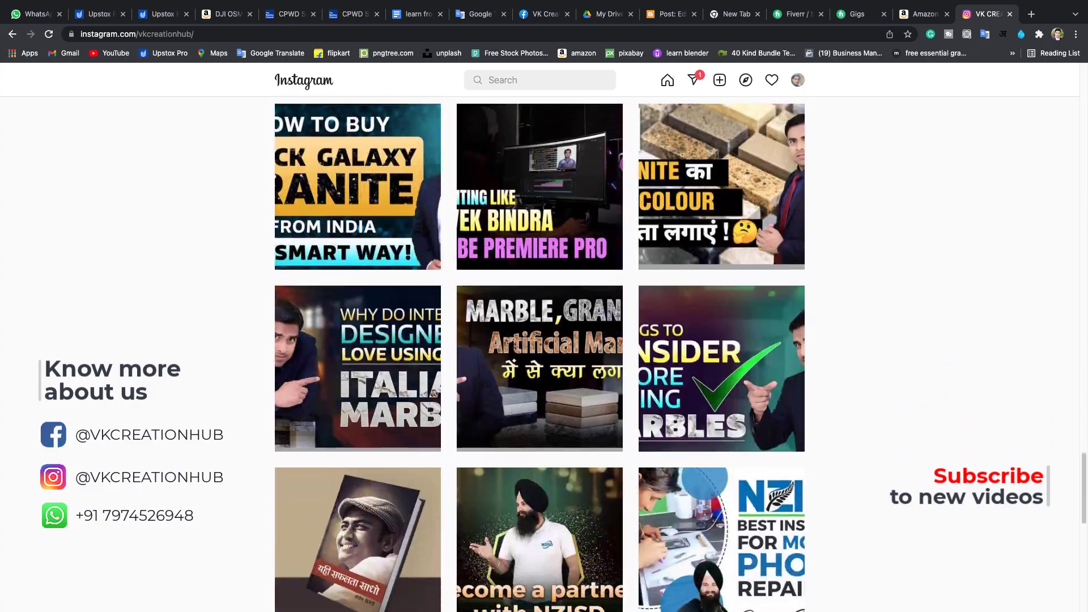